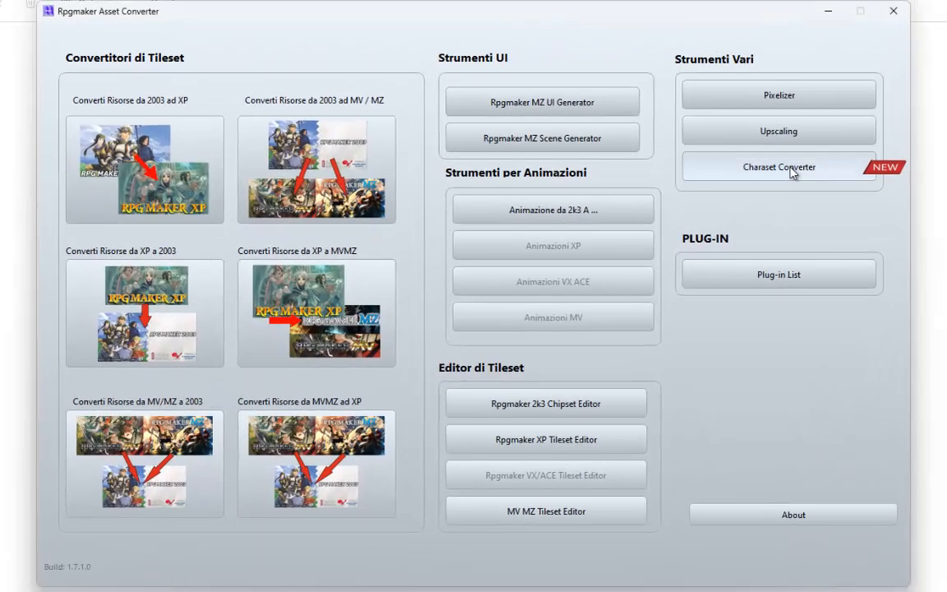
- Open the charaset converter for RPG Maker 2003 output and switch the target charaset to Frame Mode
{"action": "left_click", "coordinate": [789, 169]}
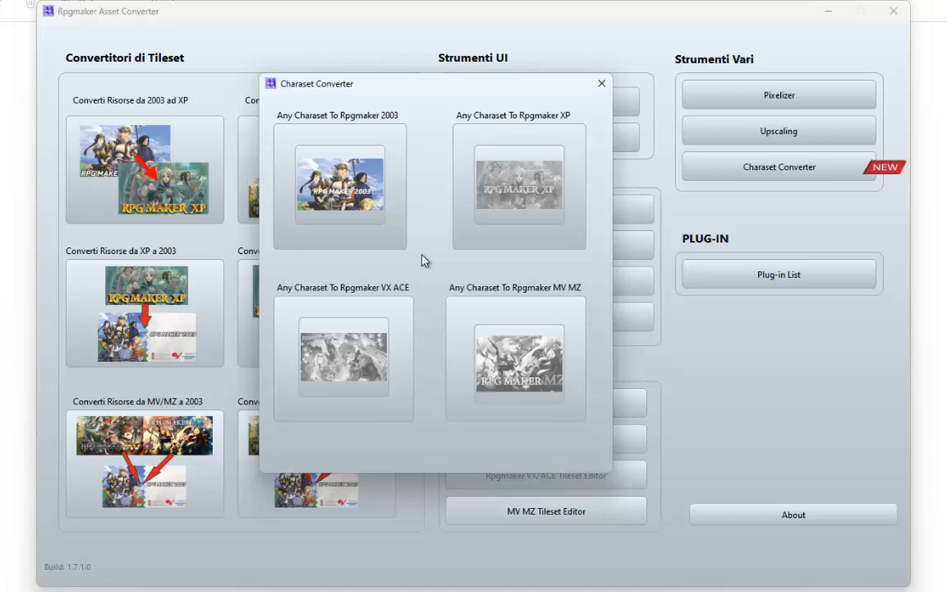
{"action": "left_click", "coordinate": [367, 213]}
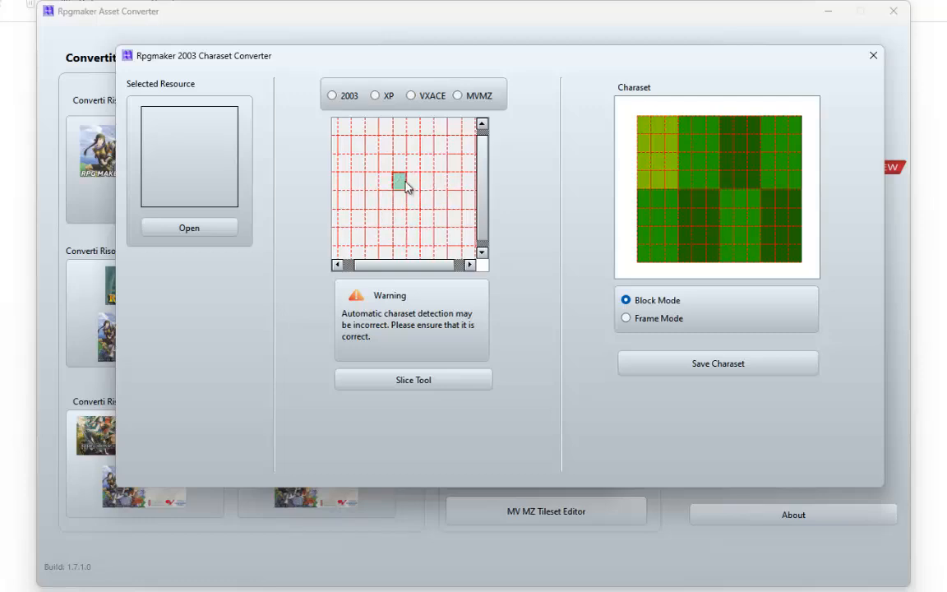
{"action": "scroll", "coordinate": [405, 182], "scroll_direction": "up", "scroll_amount": 1}
{"action": "scroll", "coordinate": [405, 182], "scroll_direction": "down", "scroll_amount": 2}
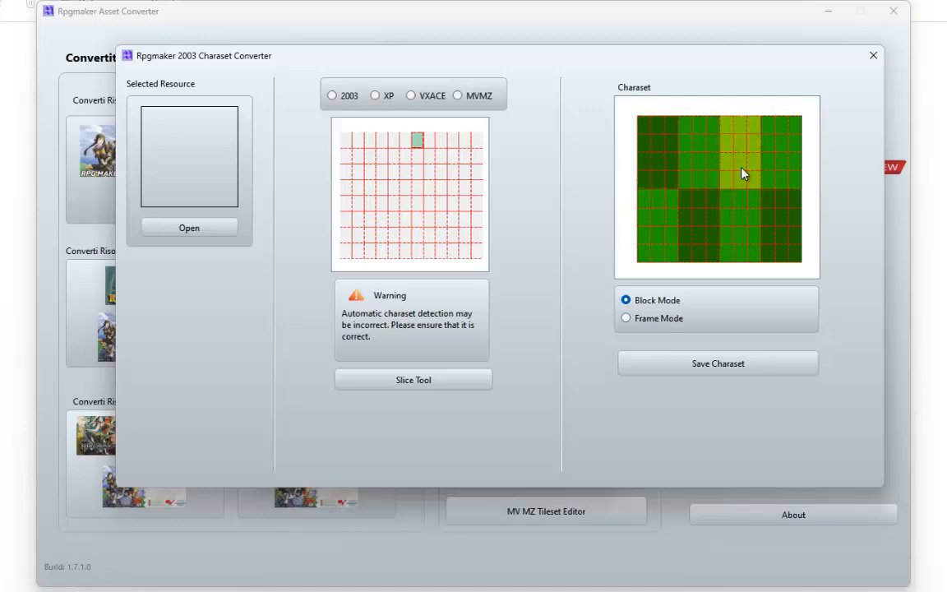
{"action": "left_click", "coordinate": [649, 318]}
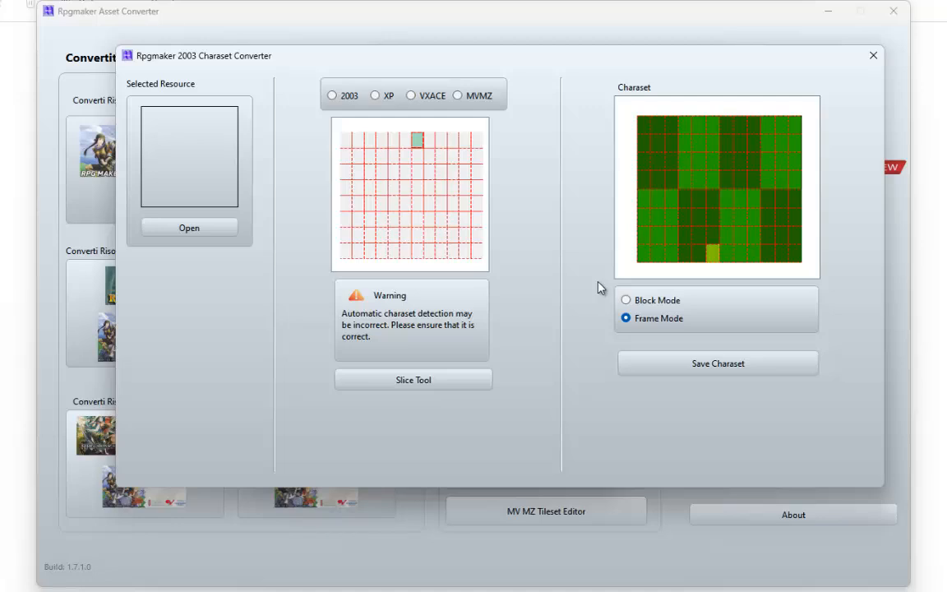
- Load the PNG sheet of grey shutter windows and black balcony railings as the source resource
{"action": "left_click", "coordinate": [195, 230]}
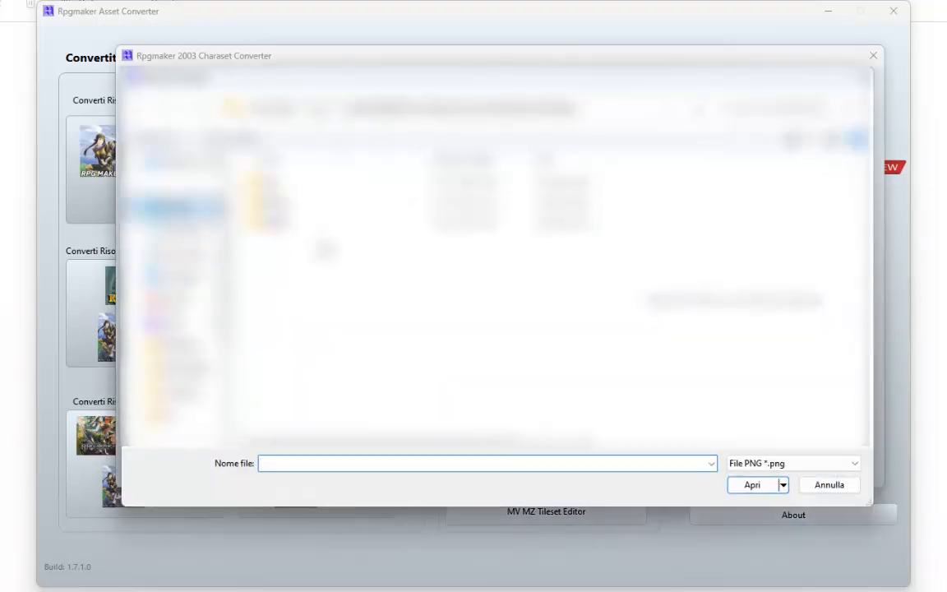
{"action": "scroll", "coordinate": [443, 303], "scroll_direction": "down", "scroll_amount": 3}
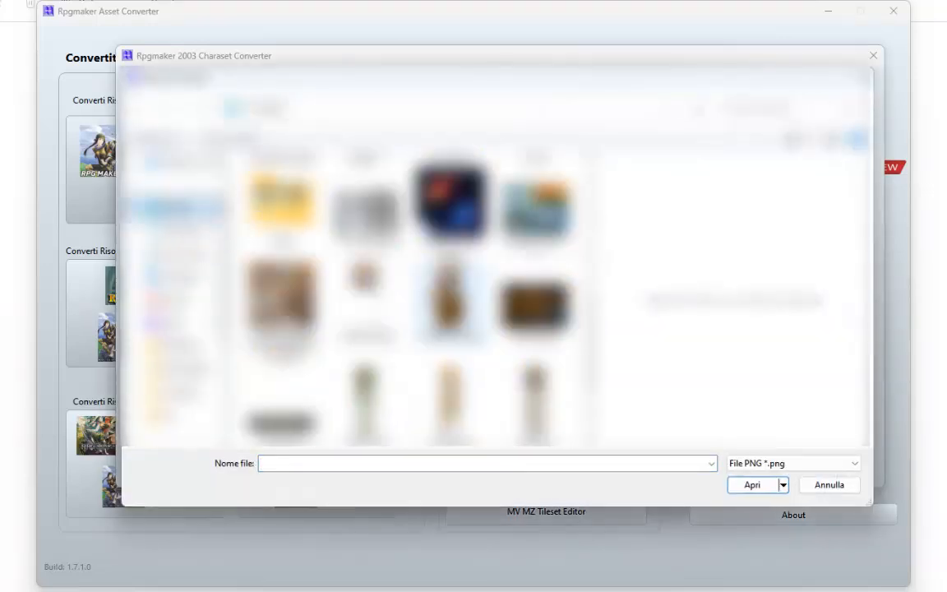
{"action": "double_click", "coordinate": [366, 209]}
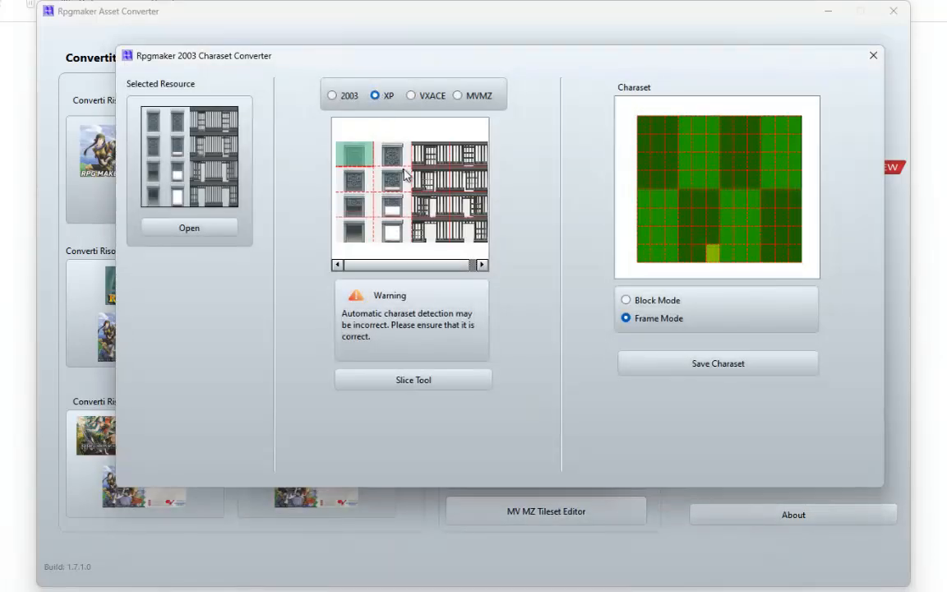
{"action": "left_click", "coordinate": [390, 267]}
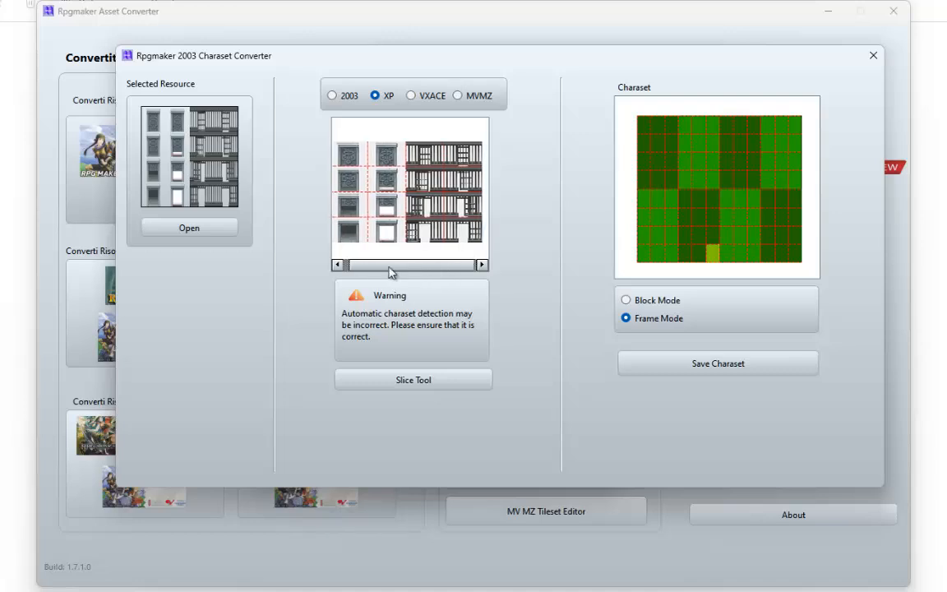
{"action": "left_click_drag", "start_coordinate": [390, 268], "coordinate": [368, 268]}
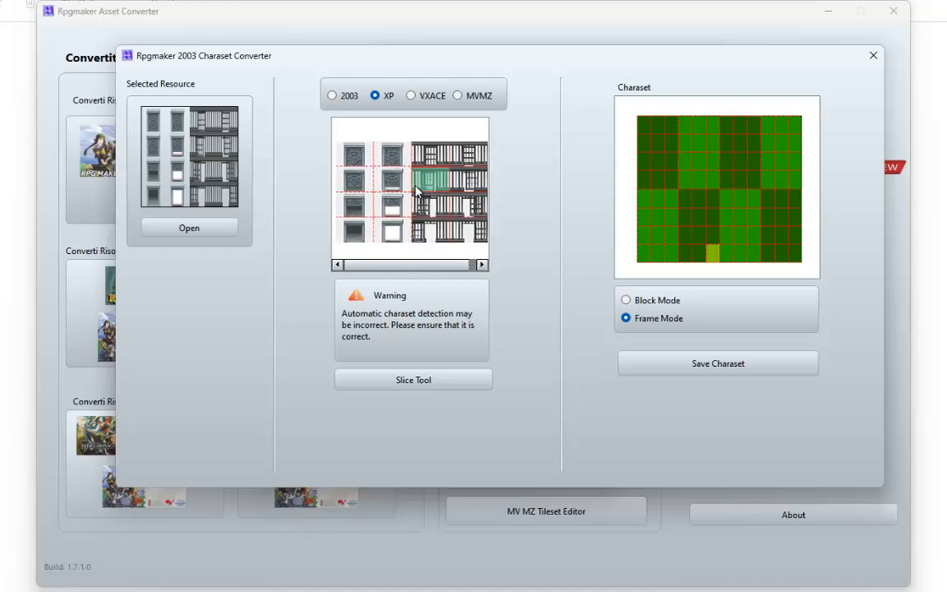
- Select the closed shutter frame in the first row, second column of the source sheet and open it in the Slice Tool
{"action": "scroll", "coordinate": [419, 197], "scroll_direction": "up", "scroll_amount": 3}
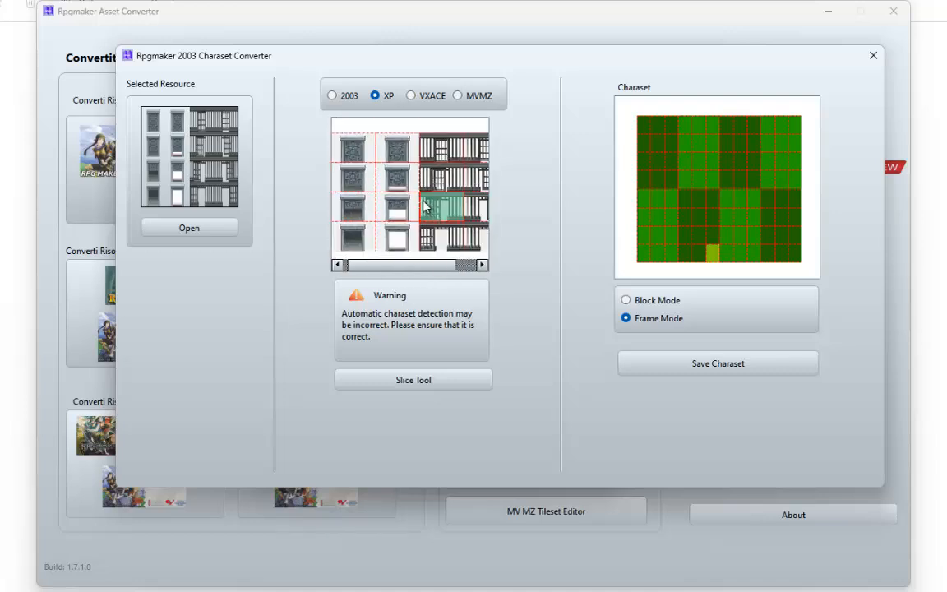
{"action": "scroll", "coordinate": [396, 172], "scroll_direction": "up", "scroll_amount": 2}
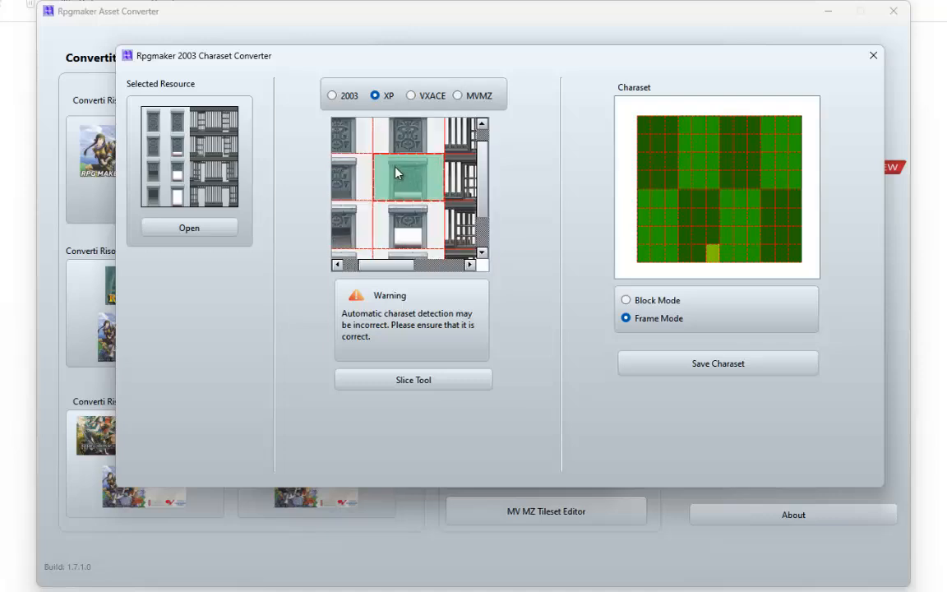
{"action": "scroll", "coordinate": [395, 172], "scroll_direction": "down", "scroll_amount": 1}
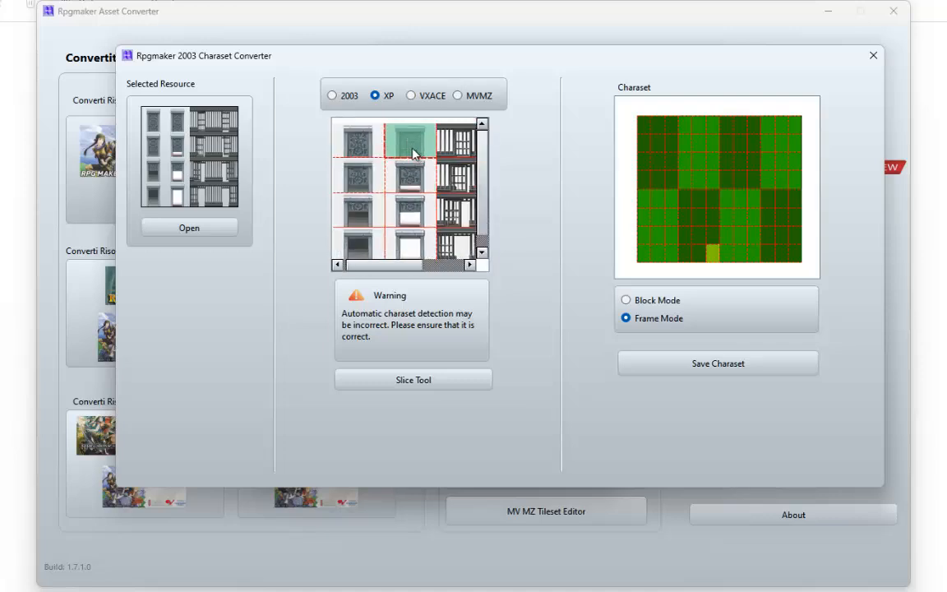
{"action": "left_click", "coordinate": [415, 154]}
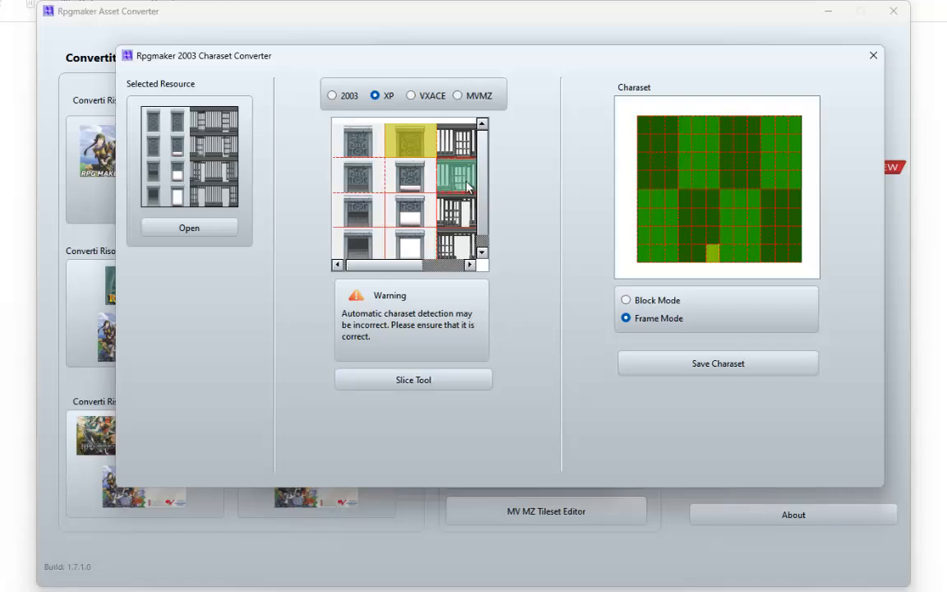
{"action": "left_click", "coordinate": [464, 182]}
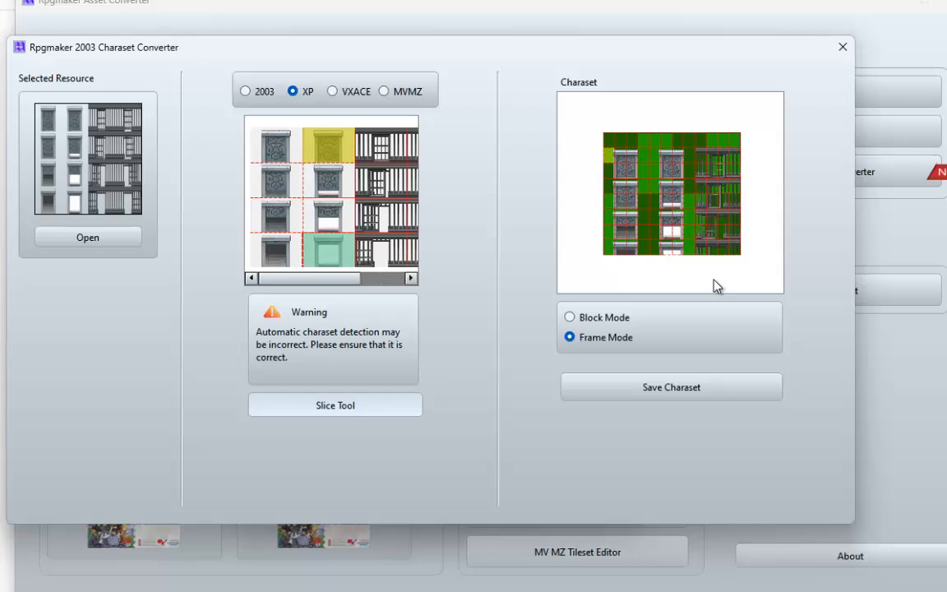
{"action": "key", "text": "space"}
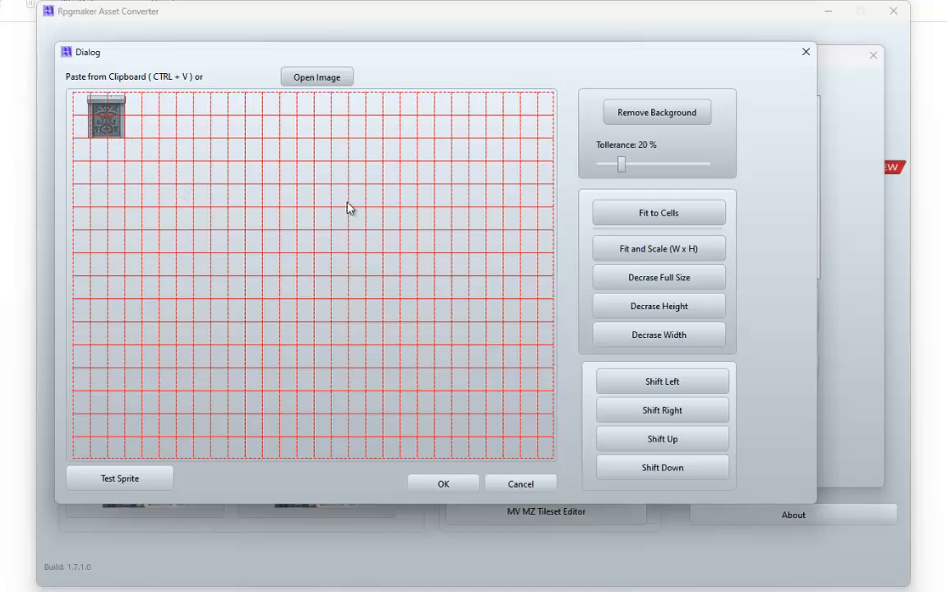
- Fit the closed shutter sprite to the grid cells, reduce it to one cell wide and one cell high, and accept it
{"action": "left_click", "coordinate": [657, 254]}
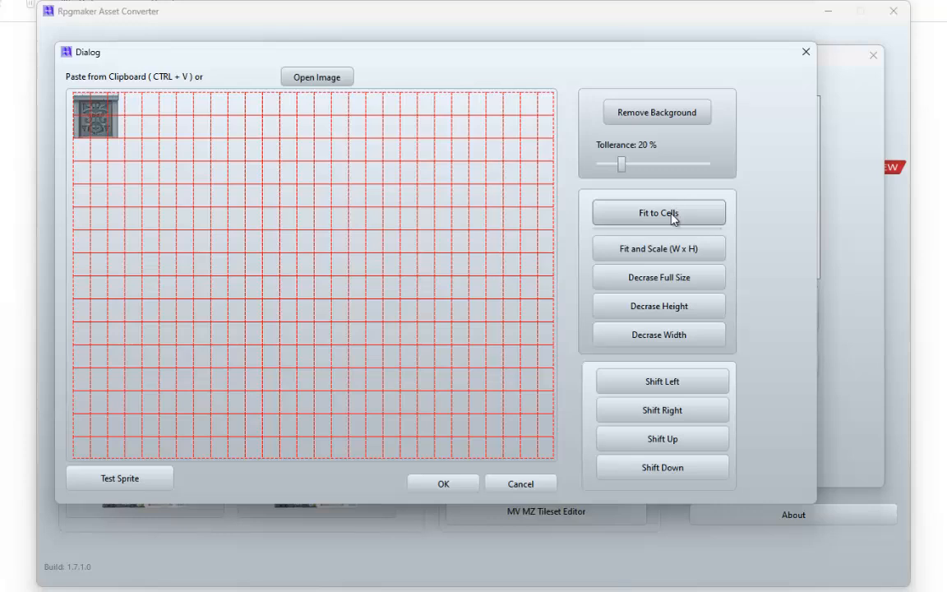
{"action": "left_click", "coordinate": [672, 216]}
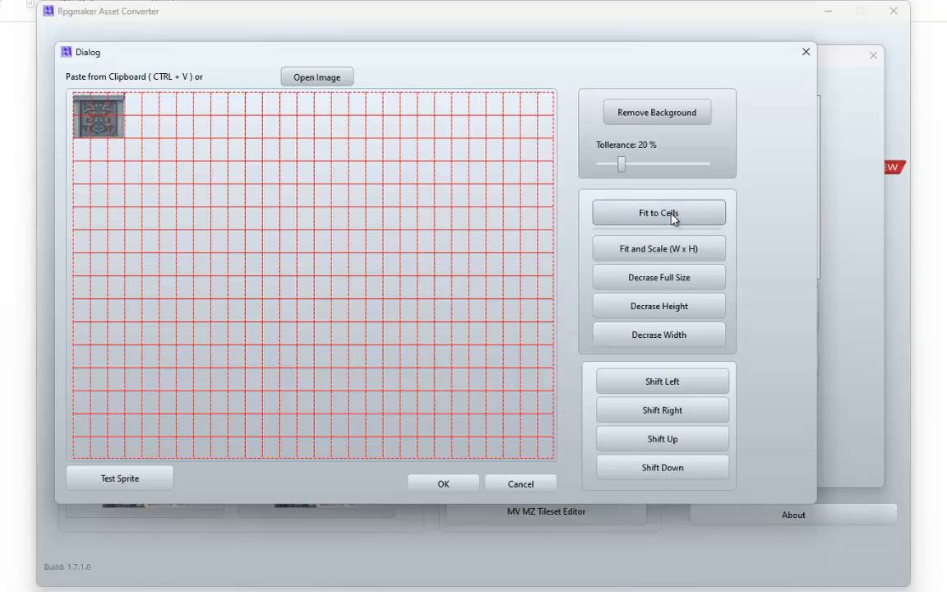
{"action": "left_click", "coordinate": [652, 341]}
{"action": "left_click", "coordinate": [651, 341]}
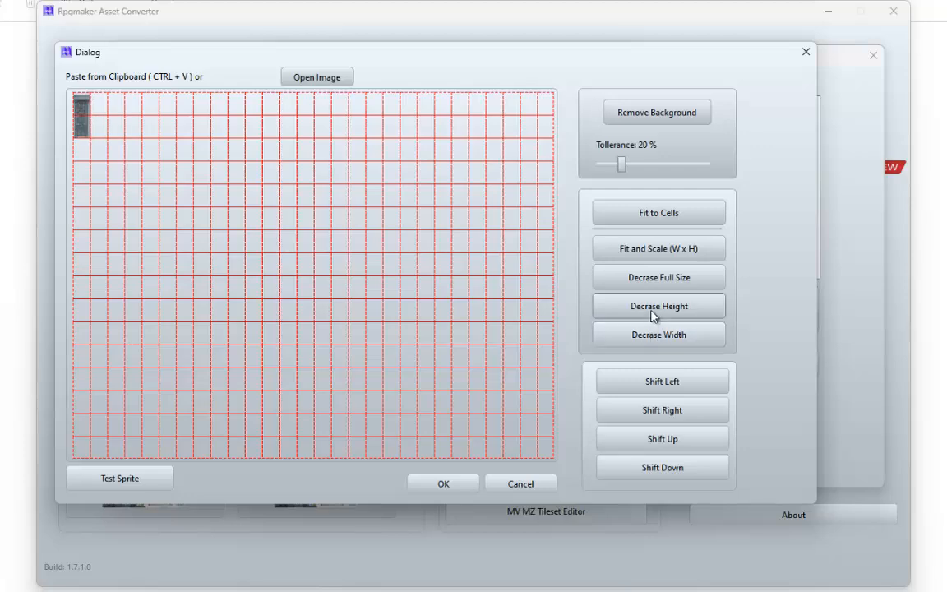
{"action": "left_click", "coordinate": [652, 313]}
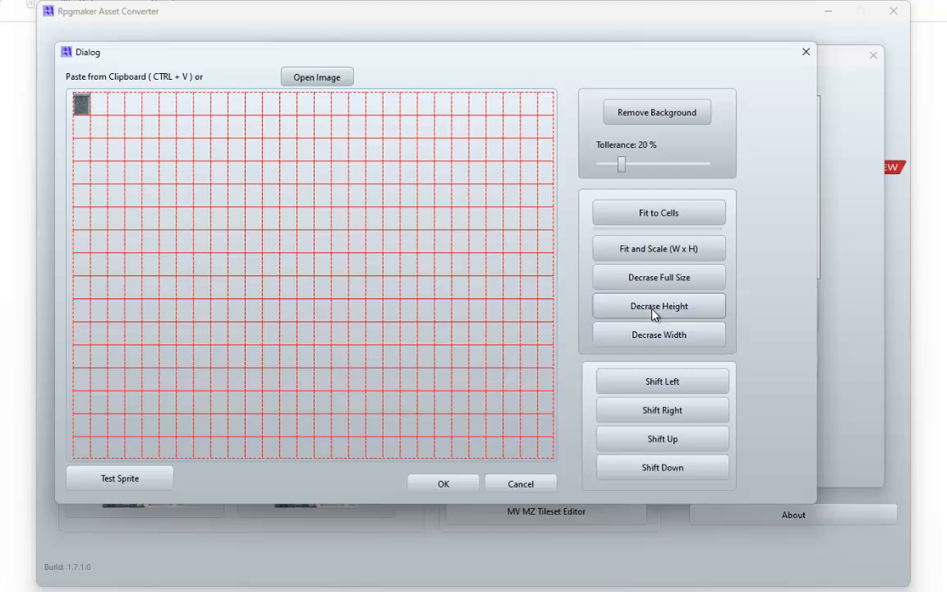
{"action": "left_click", "coordinate": [438, 485]}
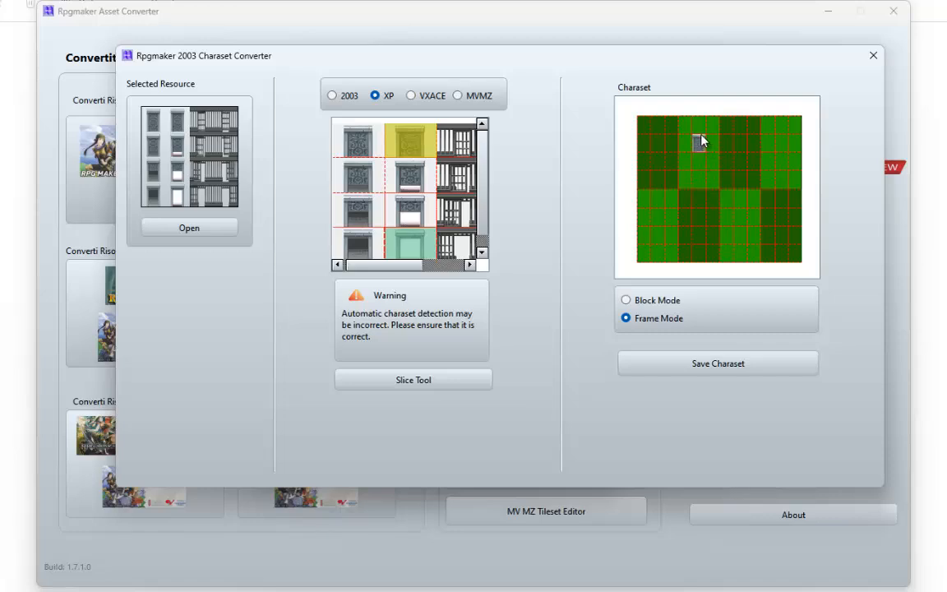
- Place the closed shutter frame in the top row, middle column of the second character block in the charaset
{"action": "scroll", "coordinate": [698, 182], "scroll_direction": "up", "scroll_amount": 3}
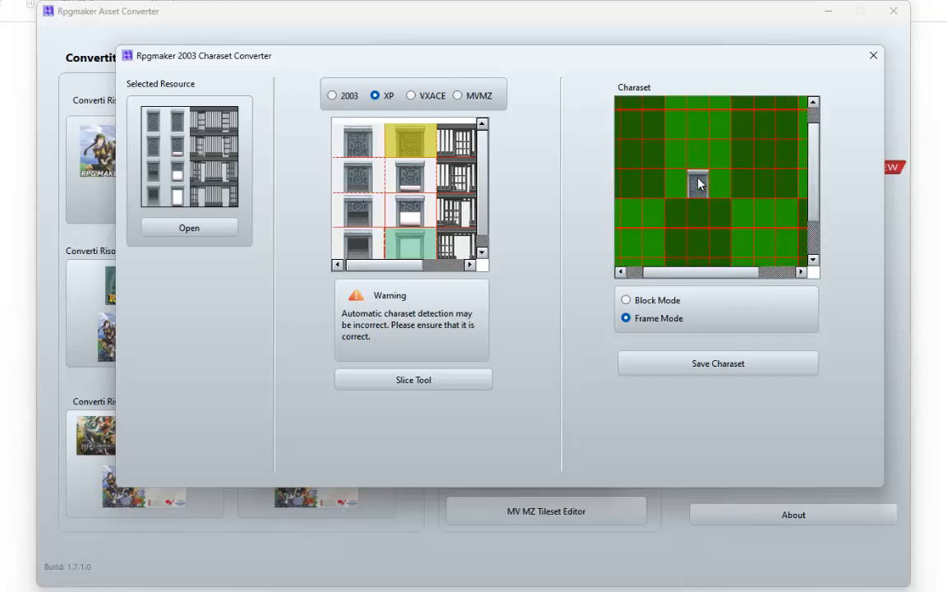
{"action": "scroll", "coordinate": [699, 126], "scroll_direction": "up", "scroll_amount": 1}
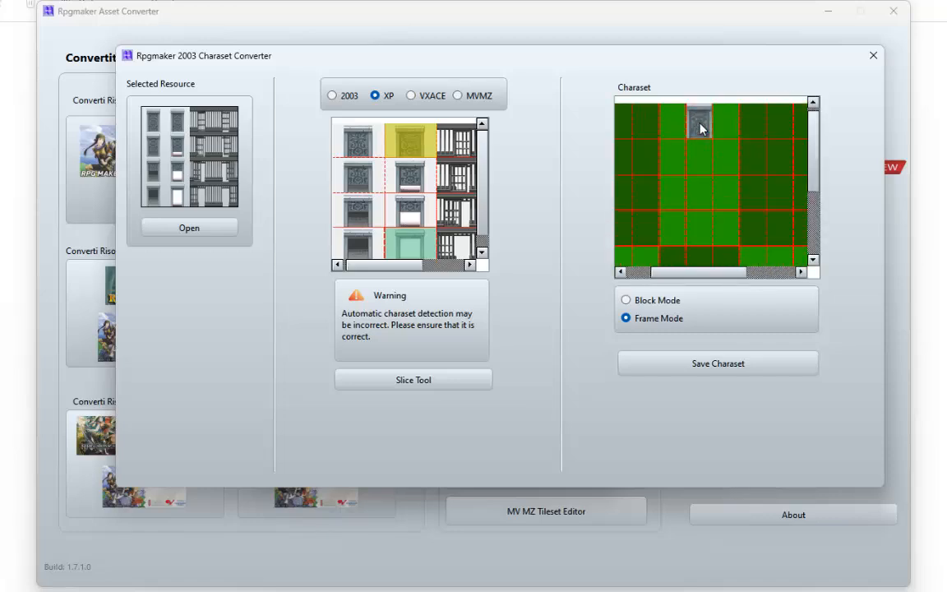
{"action": "left_click", "coordinate": [700, 126]}
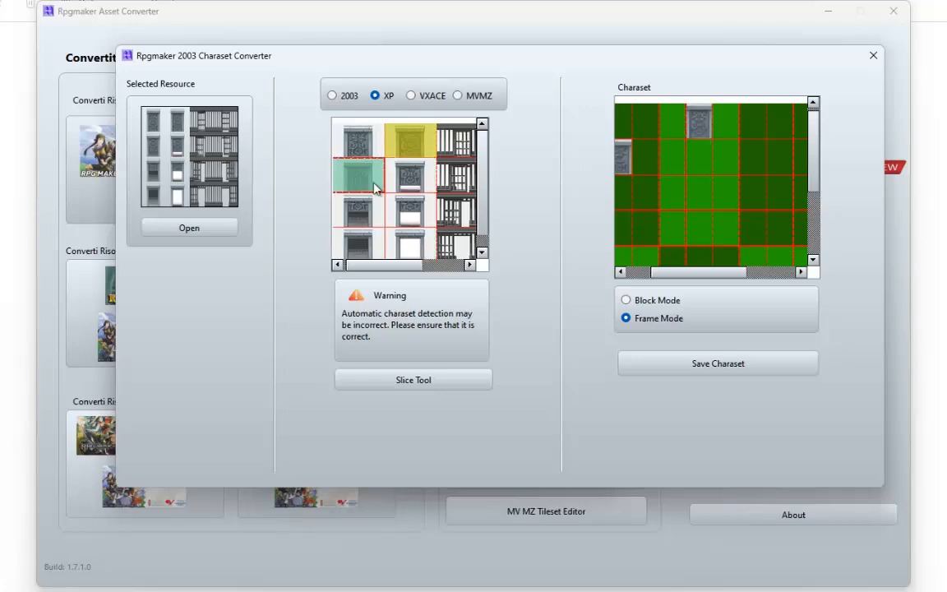
- Slice the second-row frame of the same source column, fit it to a single cell, and add it beneath the closed shutter in the charaset
{"action": "left_click", "coordinate": [407, 185]}
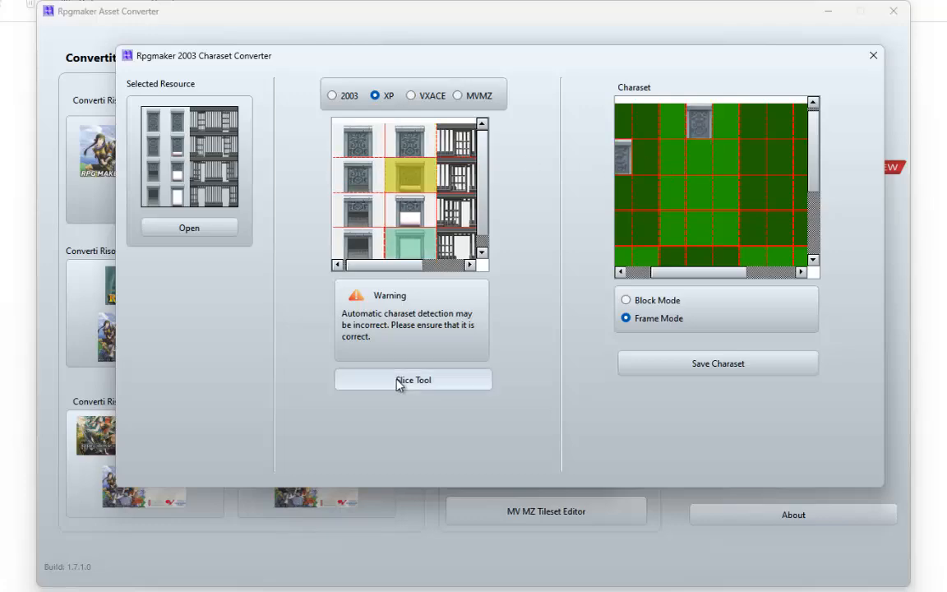
{"action": "left_click", "coordinate": [398, 382]}
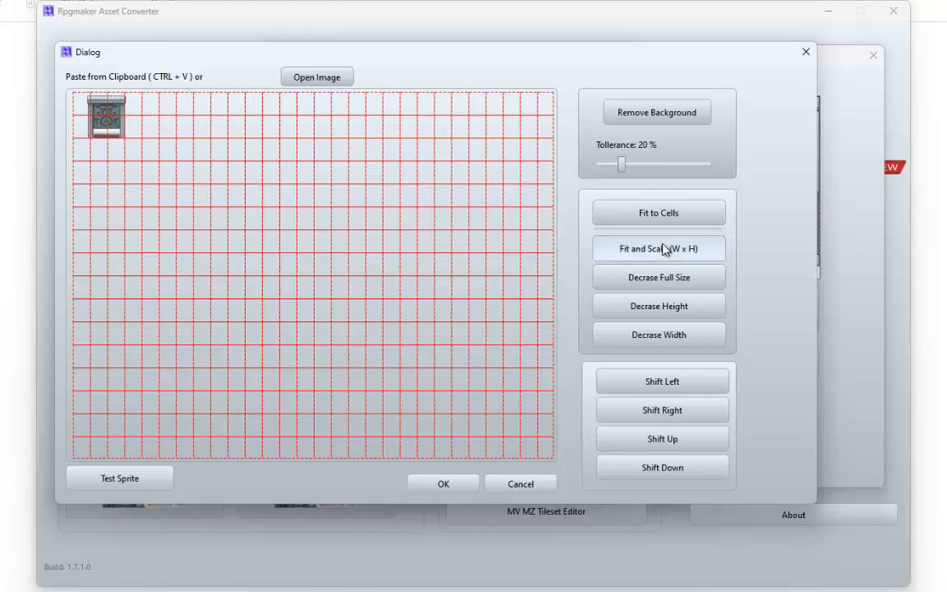
{"action": "left_click", "coordinate": [661, 216]}
{"action": "left_click", "coordinate": [671, 335]}
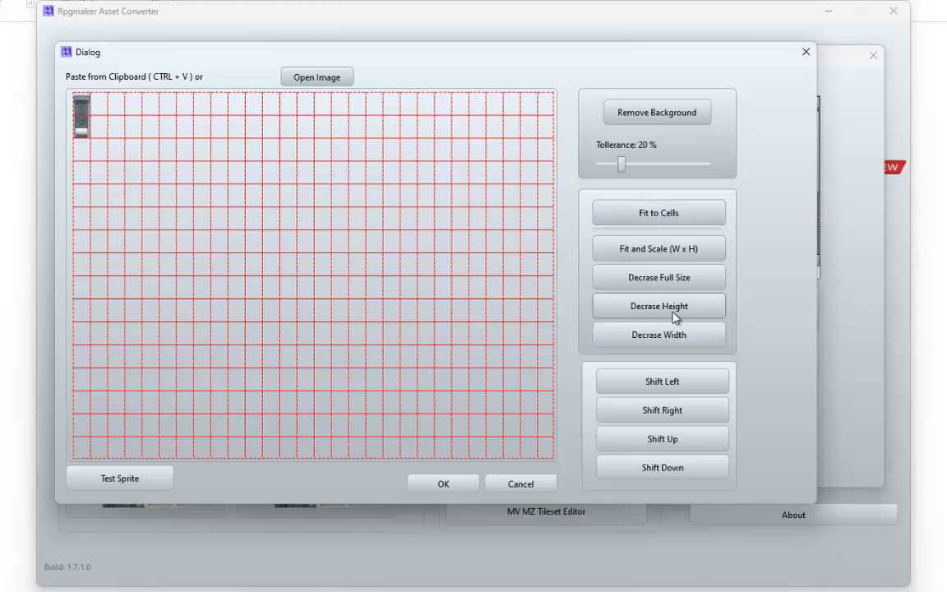
{"action": "left_click", "coordinate": [674, 309]}
{"action": "left_click", "coordinate": [431, 482]}
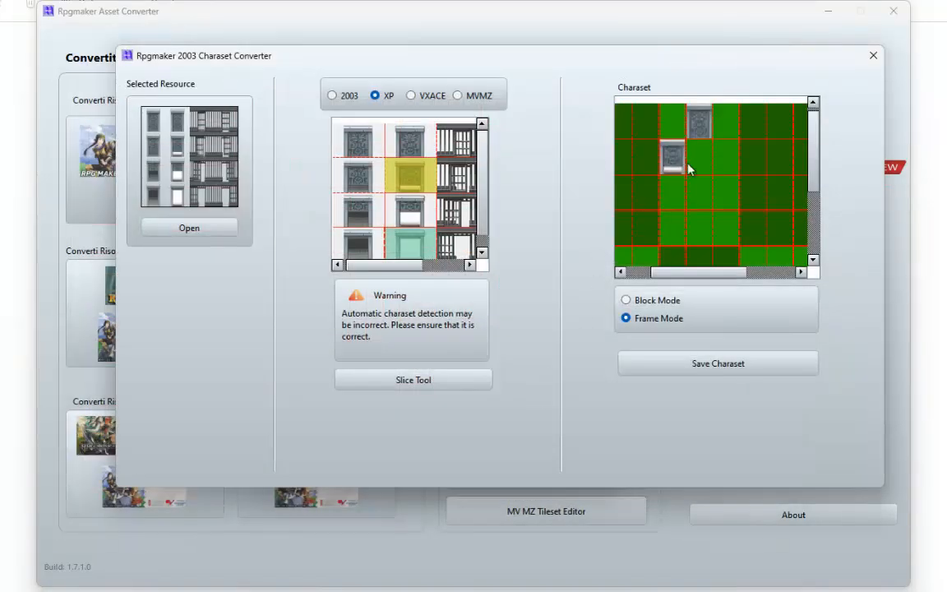
- Slice the half-open shutter frame from the third source row, reduce it to a single cell, and add it in the charaset block's third row
{"action": "left_click", "coordinate": [409, 210]}
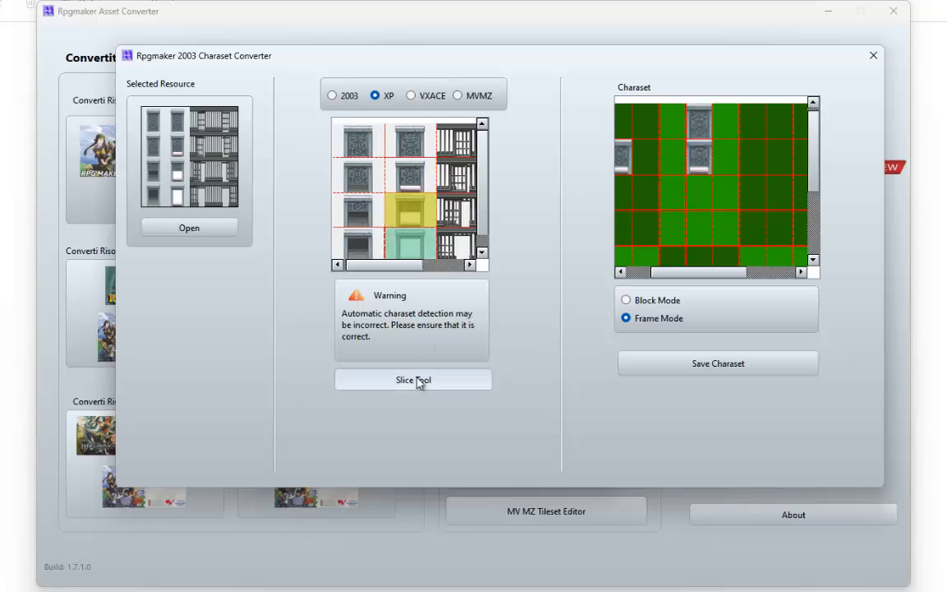
{"action": "left_click", "coordinate": [419, 381]}
{"action": "left_click", "coordinate": [692, 247]}
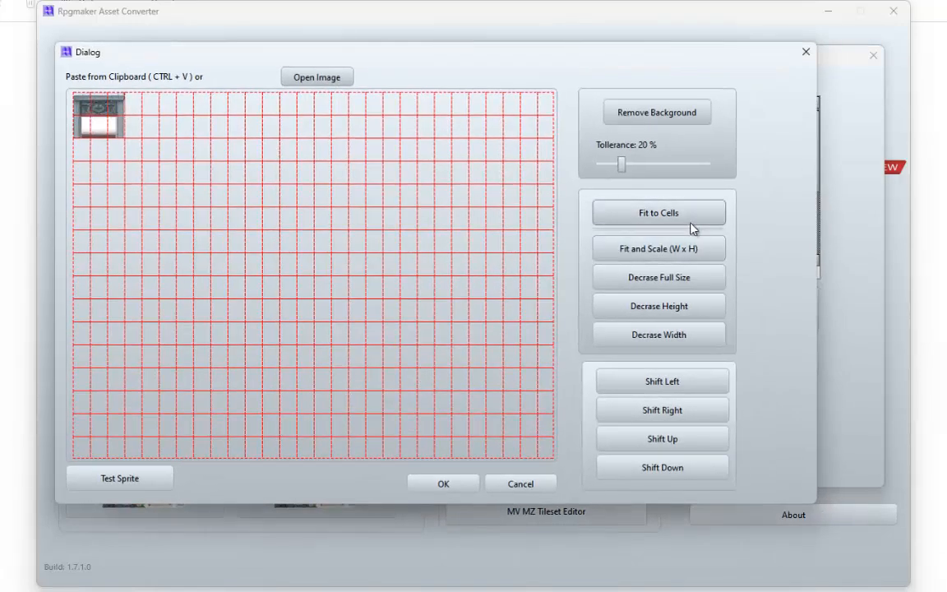
{"action": "left_click", "coordinate": [664, 331]}
{"action": "left_click", "coordinate": [671, 306]}
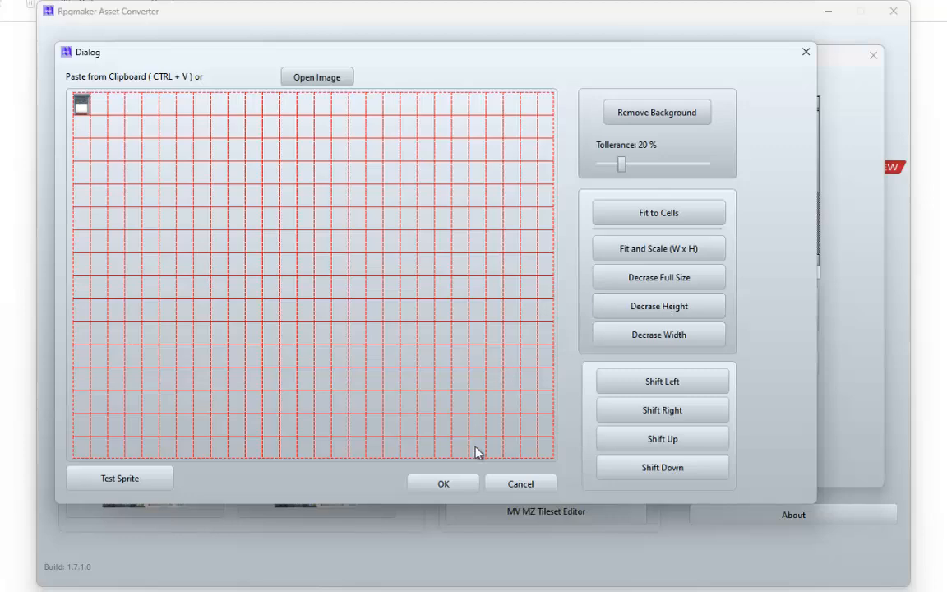
{"action": "left_click", "coordinate": [442, 485]}
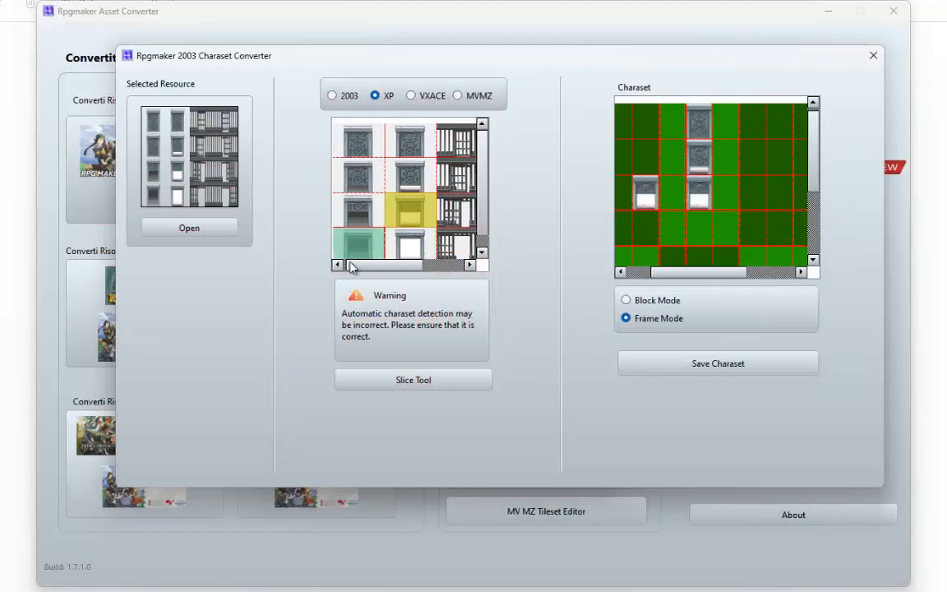
- Slice the fully open window frame from the fourth source row, reduce it to a single cell, and add it in the charaset block's fourth row
{"action": "left_click", "coordinate": [422, 376]}
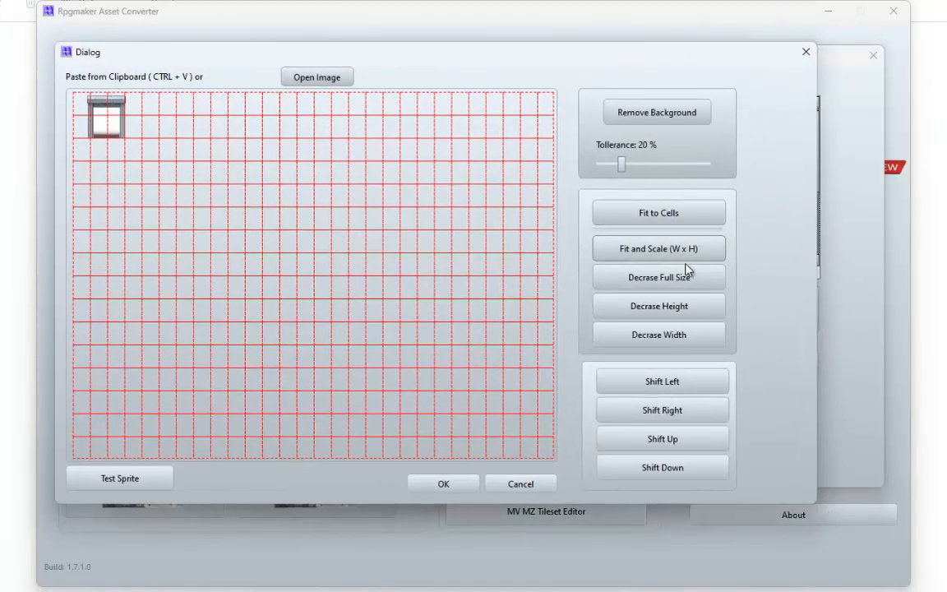
{"action": "left_click", "coordinate": [692, 253]}
{"action": "left_click", "coordinate": [693, 219]}
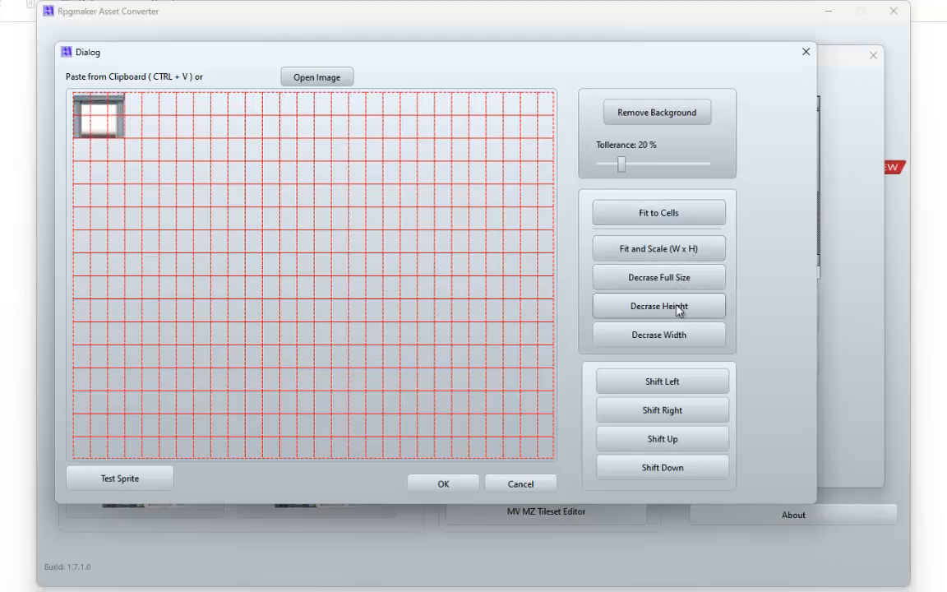
{"action": "left_click", "coordinate": [677, 335]}
{"action": "left_click", "coordinate": [677, 336]}
{"action": "left_click", "coordinate": [681, 315]}
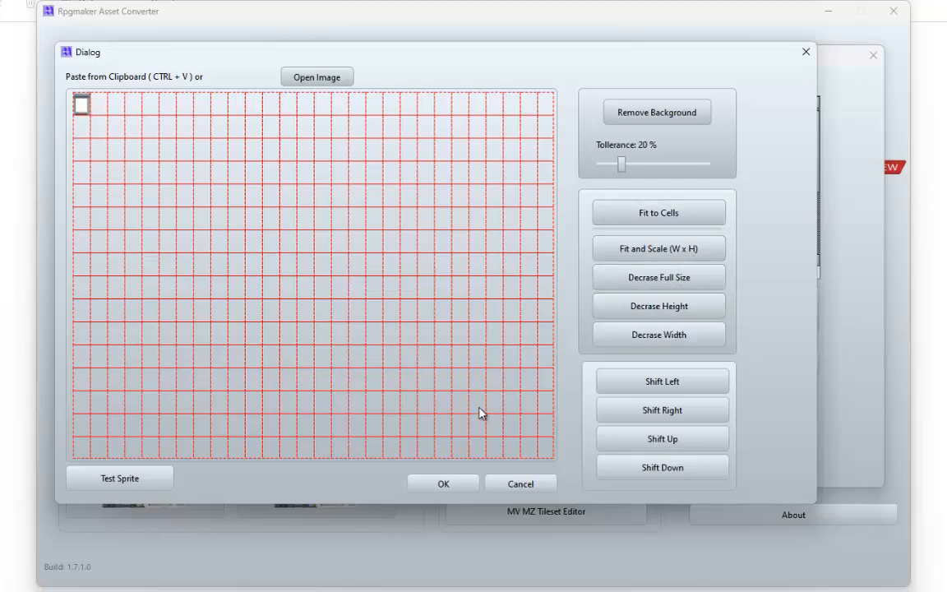
{"action": "left_click", "coordinate": [457, 488]}
{"action": "scroll", "coordinate": [731, 151], "scroll_direction": "down", "scroll_amount": 2}
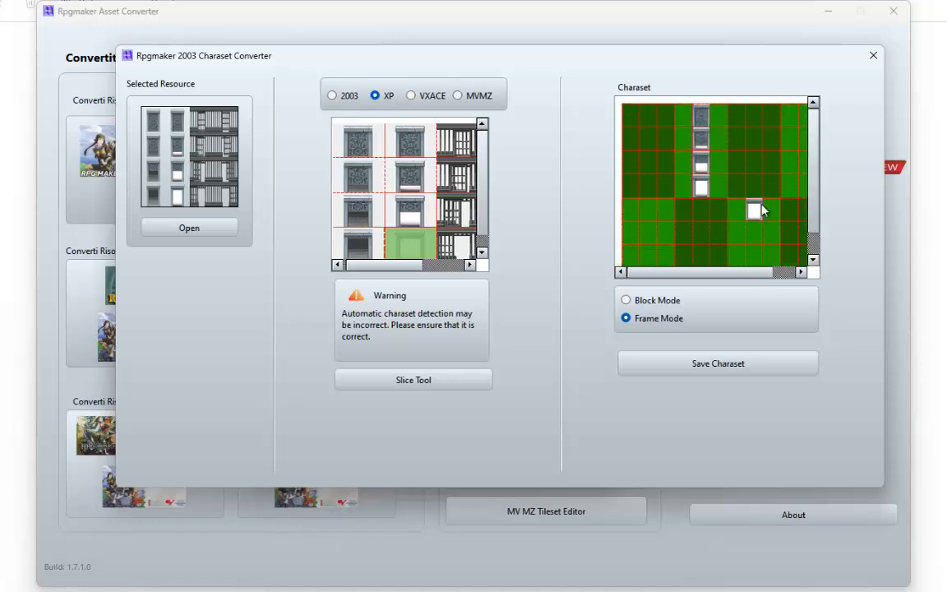
- Browse to the characters folder of the MZ3d project to choose another source charaset
{"action": "left_click_drag", "start_coordinate": [762, 211], "coordinate": [601, 314]}
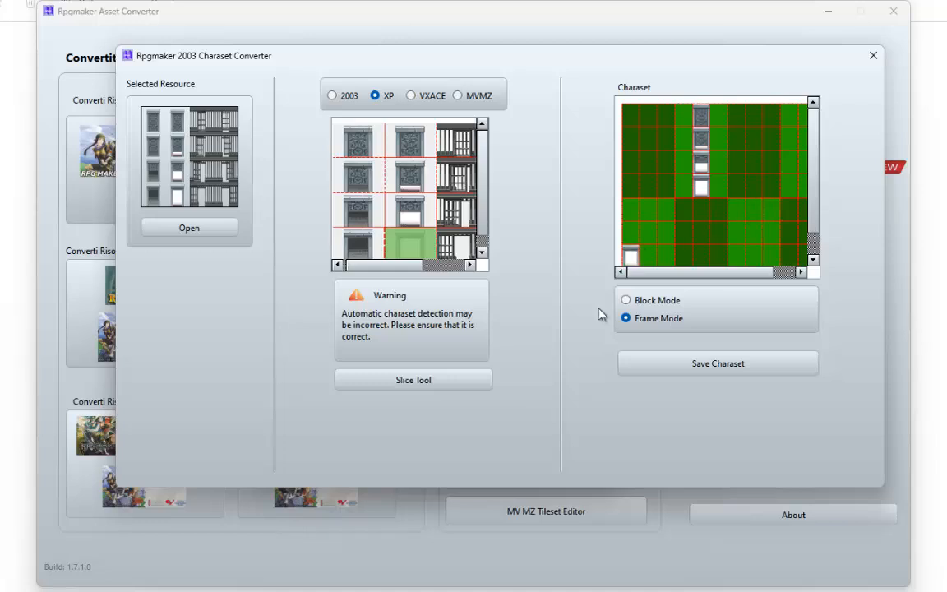
{"action": "left_click", "coordinate": [195, 237]}
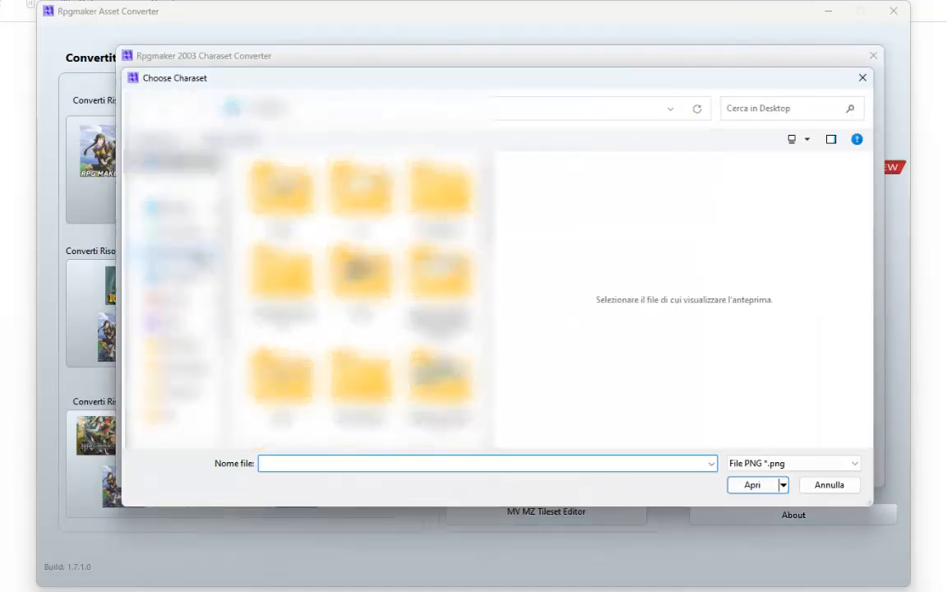
{"action": "left_click", "coordinate": [201, 258]}
{"action": "left_click", "coordinate": [325, 241]}
{"action": "scroll", "coordinate": [335, 251], "scroll_direction": "down", "scroll_amount": 1}
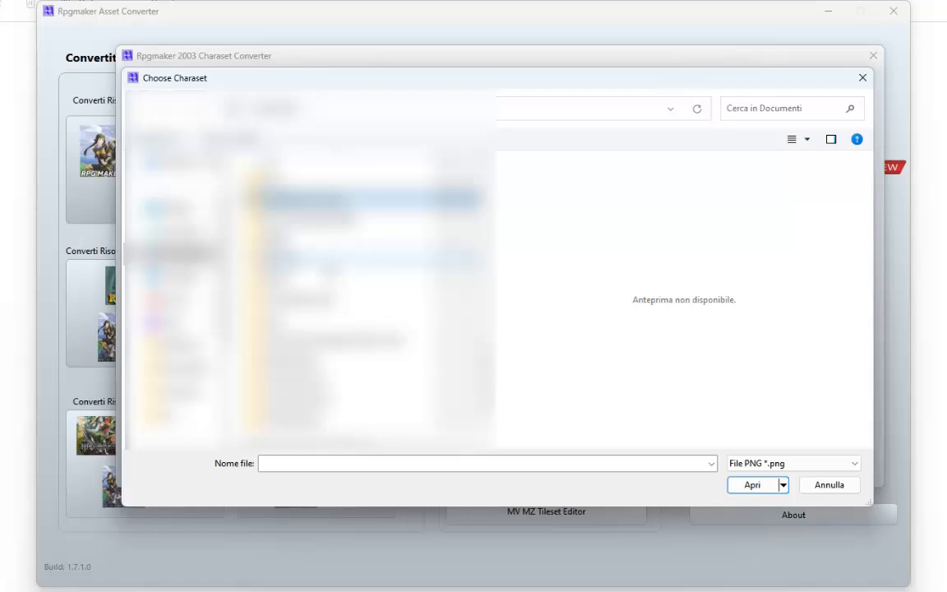
{"action": "double_click", "coordinate": [329, 246]}
{"action": "double_click", "coordinate": [326, 246]}
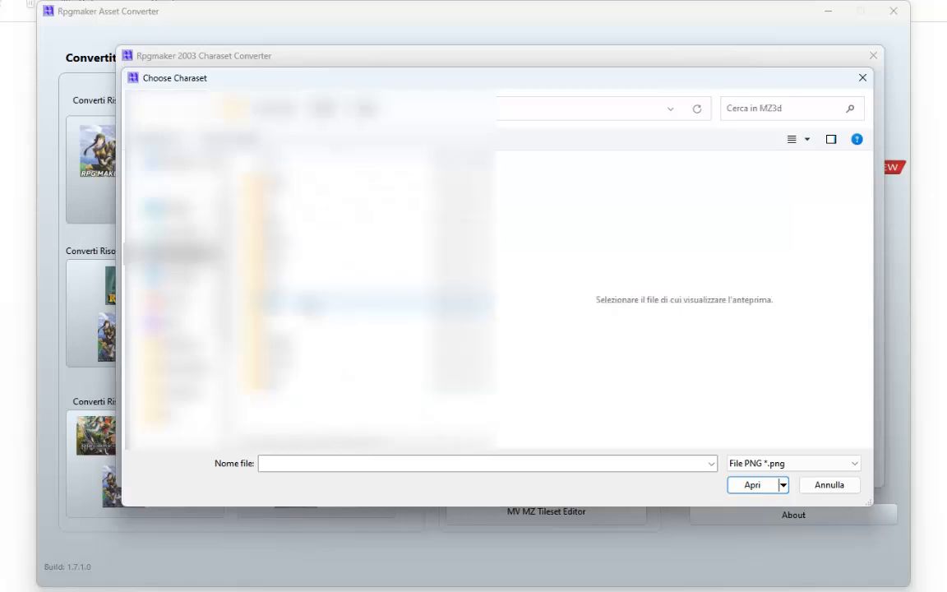
{"action": "double_click", "coordinate": [312, 304]}
{"action": "double_click", "coordinate": [317, 249]}
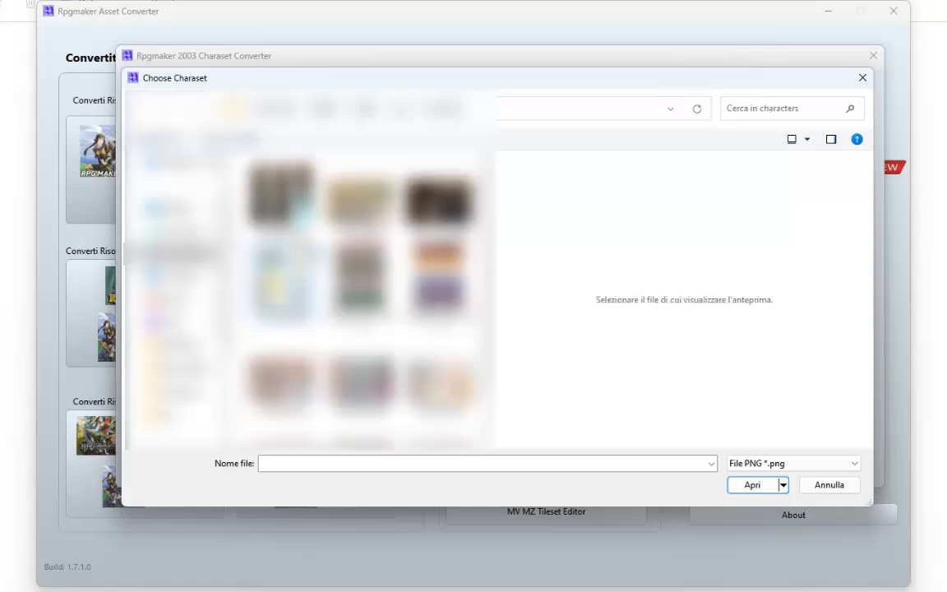
- Preview the gate and door sheets, including !Door_solid.png, and load !$Gate1.png as the source resource
{"action": "left_click", "coordinate": [294, 202]}
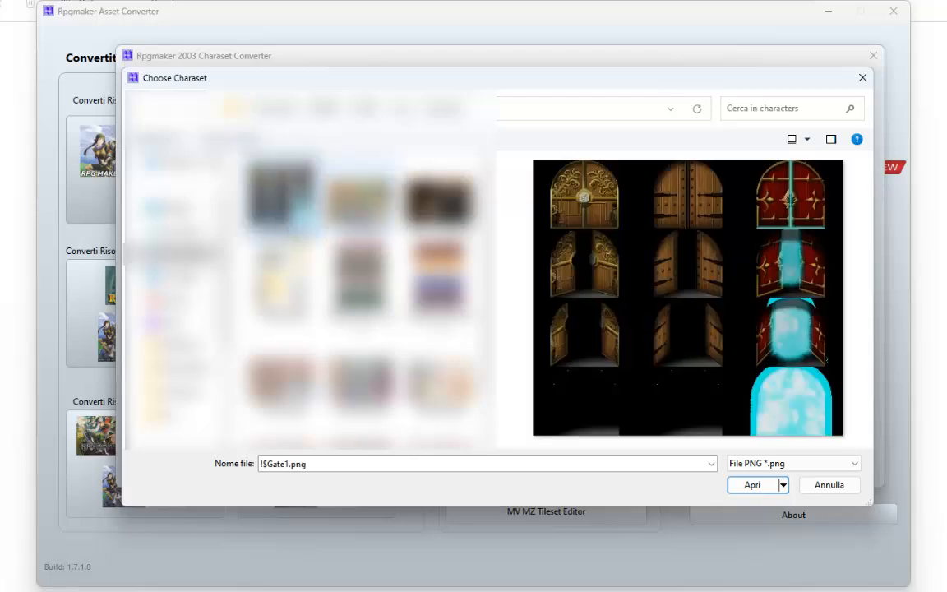
{"action": "left_click", "coordinate": [362, 203]}
{"action": "left_click", "coordinate": [439, 202]}
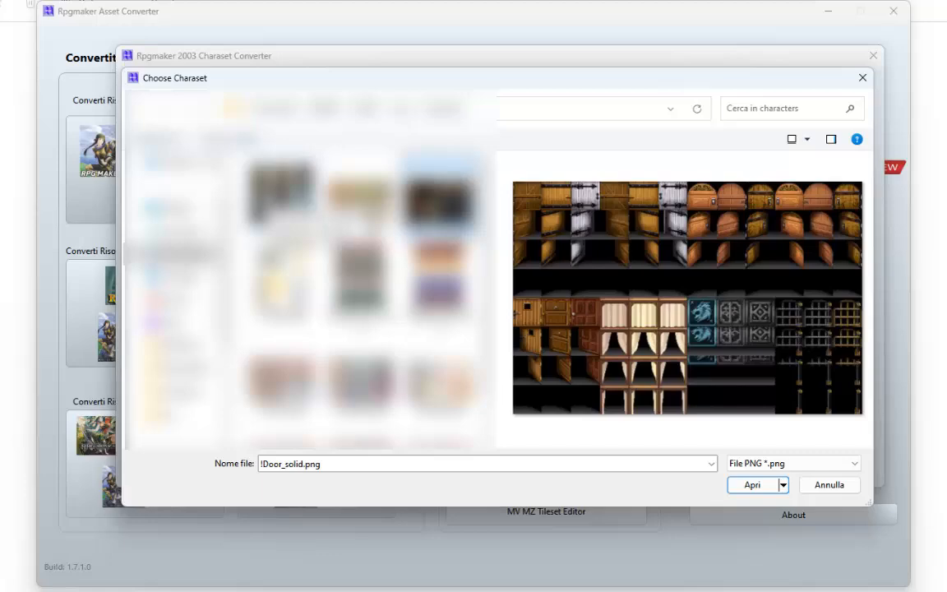
{"action": "left_click", "coordinate": [300, 210]}
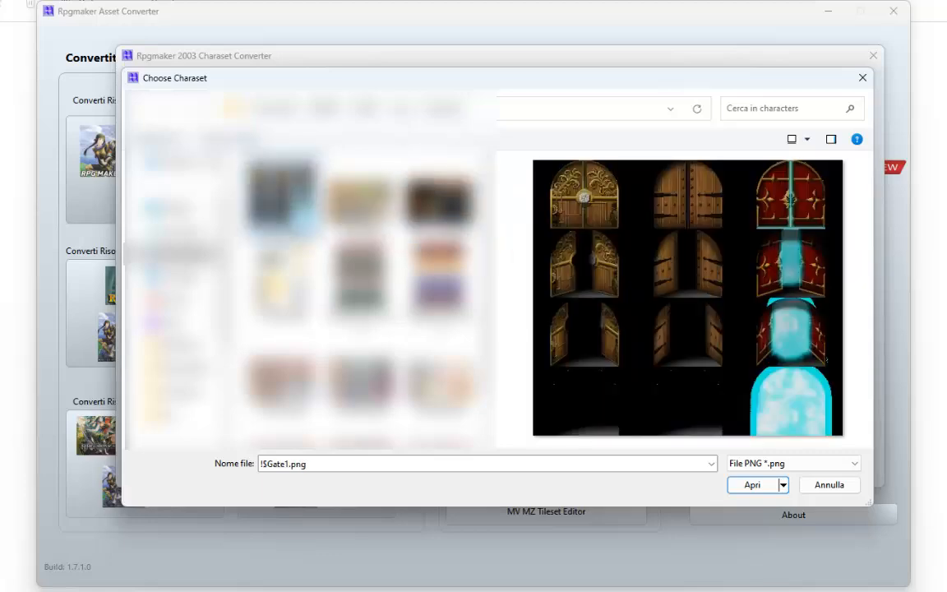
{"action": "double_click", "coordinate": [275, 197]}
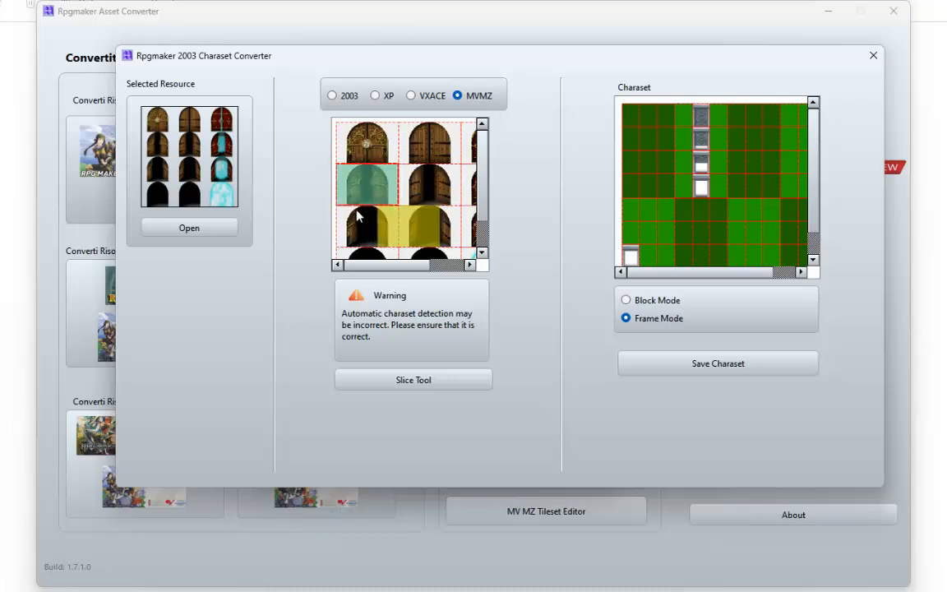
- Slice the closed golden gate frame, reduce it to a single cell, and add it in the charaset's third block, top row, middle column
{"action": "left_click", "coordinate": [379, 149]}
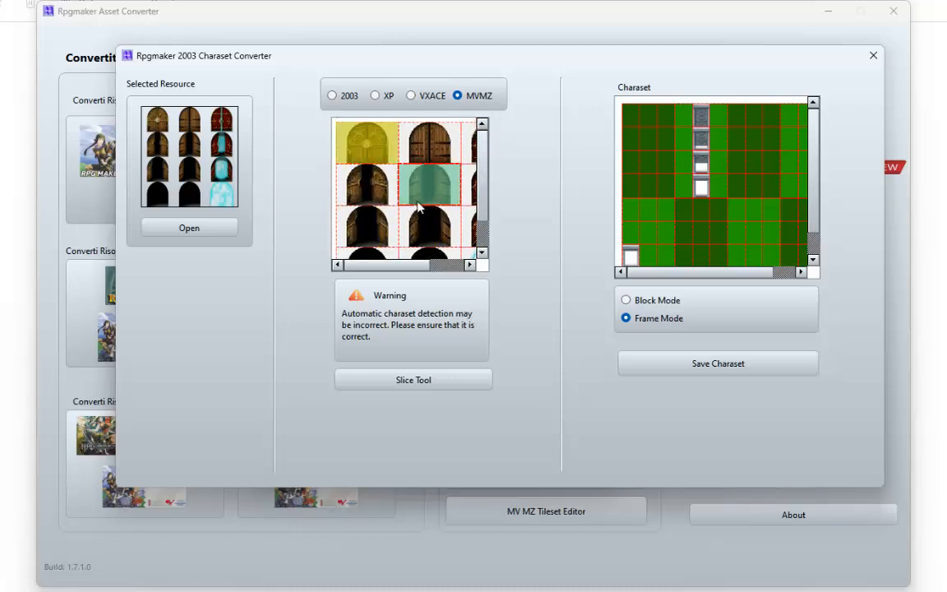
{"action": "left_click", "coordinate": [425, 378]}
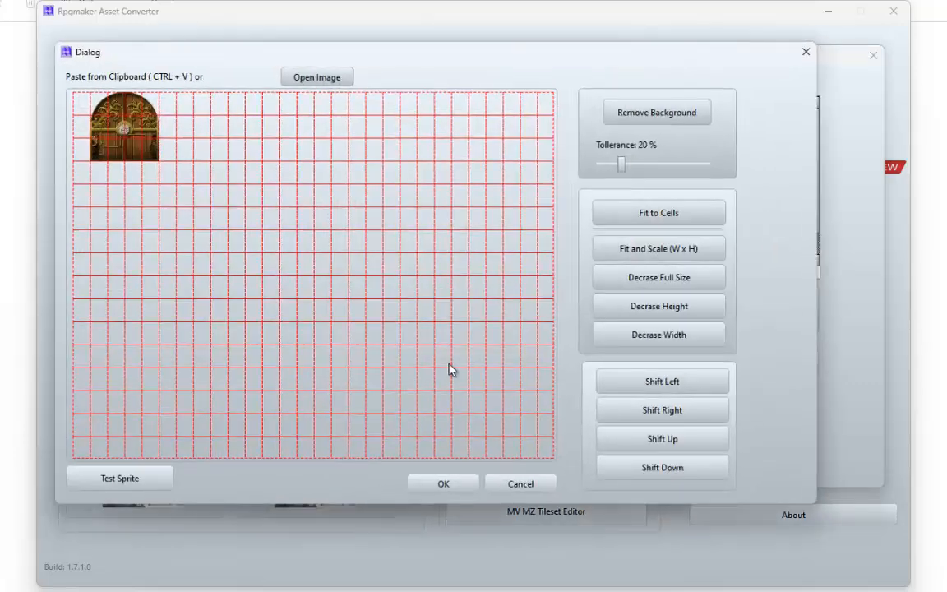
{"action": "left_click", "coordinate": [689, 251]}
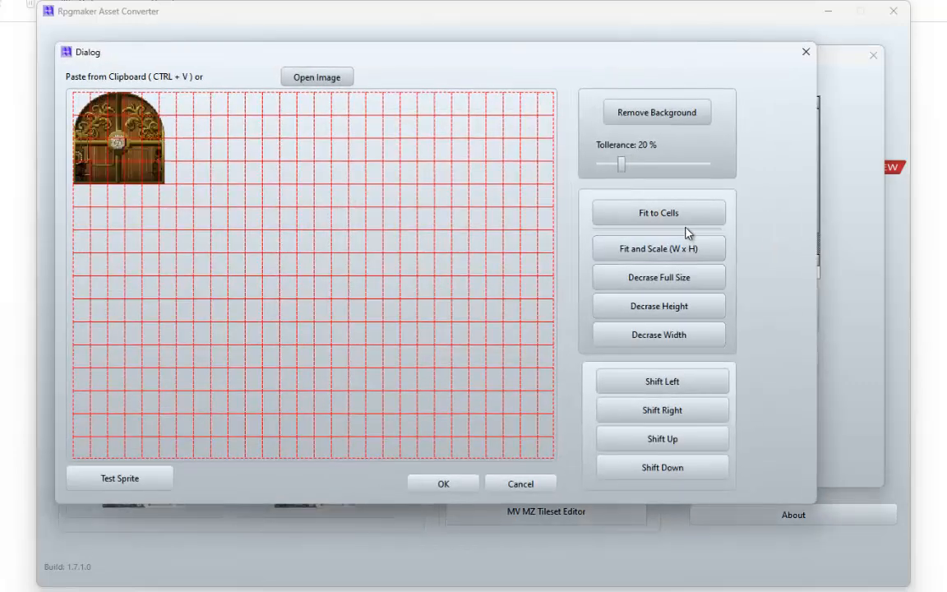
{"action": "left_click", "coordinate": [681, 337]}
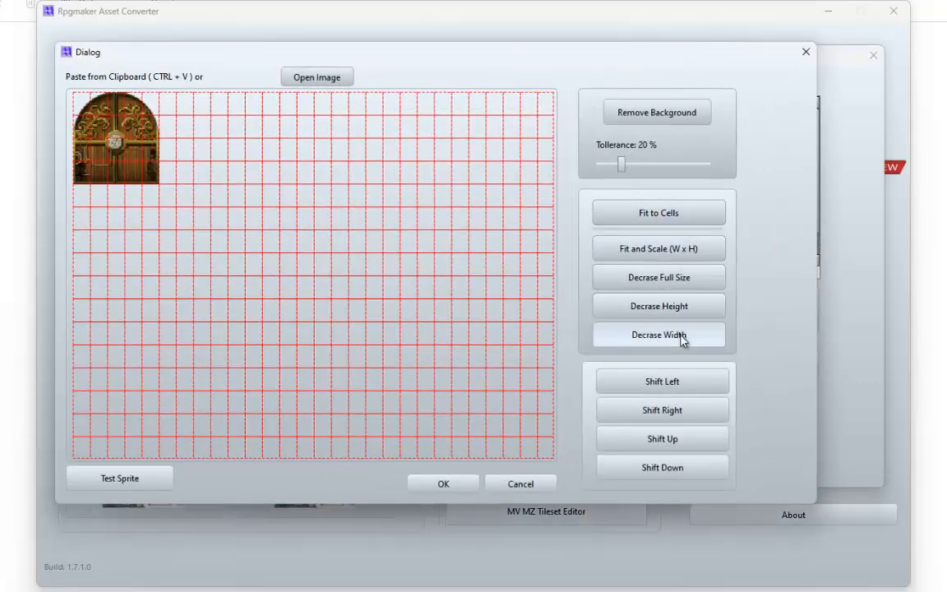
{"action": "left_click", "coordinate": [681, 338]}
{"action": "left_click", "coordinate": [681, 337]}
{"action": "left_click", "coordinate": [681, 317]}
{"action": "left_click", "coordinate": [681, 316]}
{"action": "left_click", "coordinate": [681, 315]}
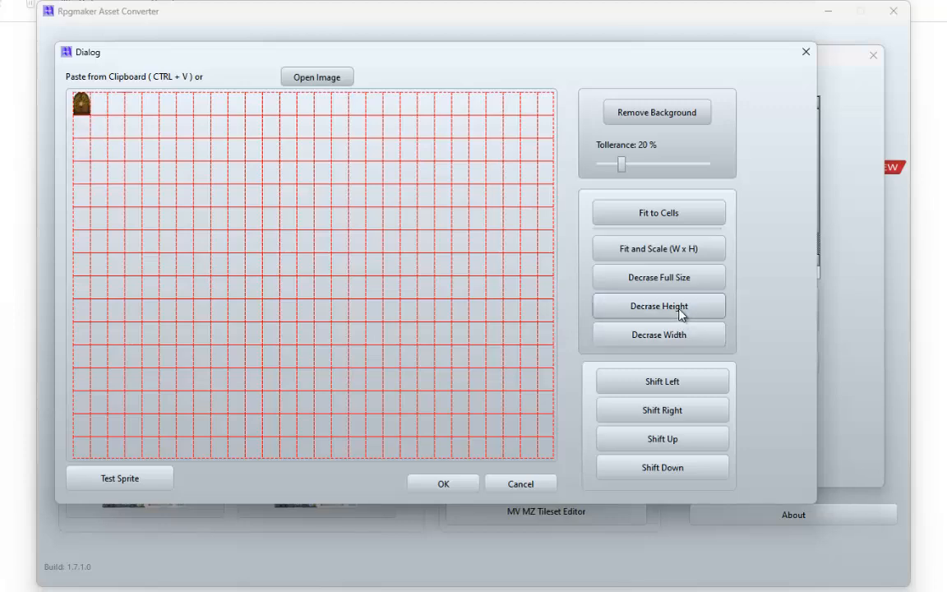
{"action": "left_click", "coordinate": [443, 482]}
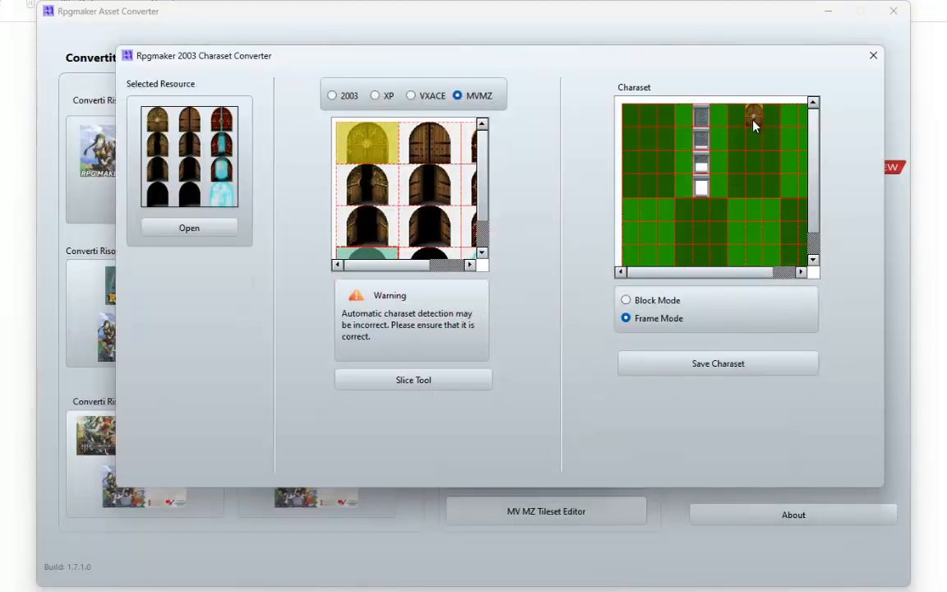
{"action": "scroll", "coordinate": [753, 123], "scroll_direction": "up", "scroll_amount": 3}
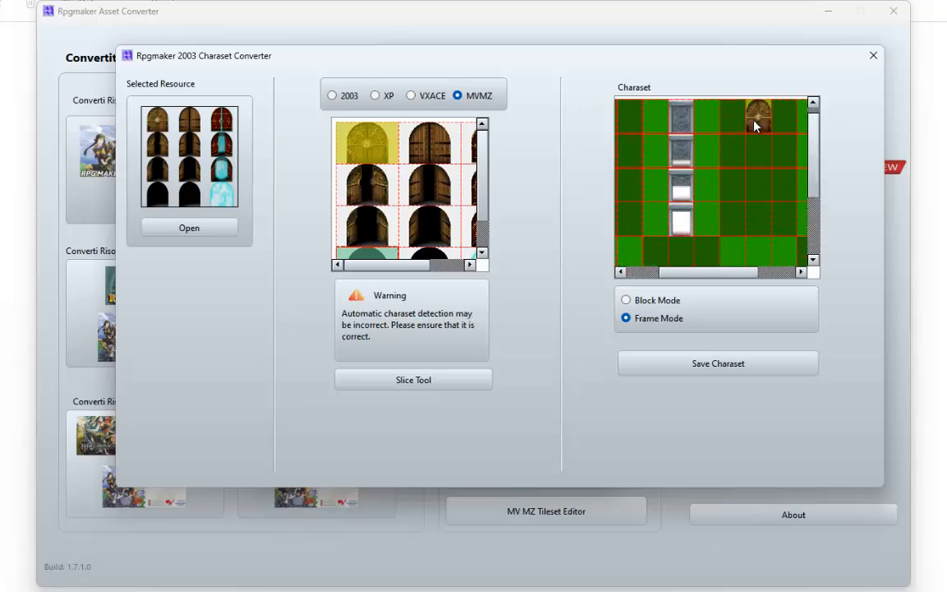
{"action": "left_click_drag", "start_coordinate": [723, 276], "coordinate": [738, 276]}
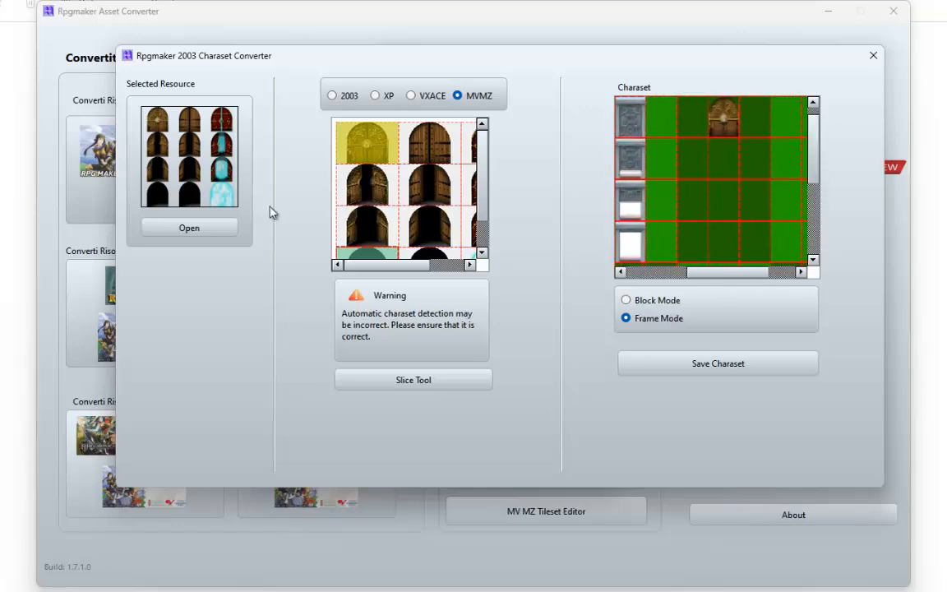
- Slice the golden gate's second-row frame, fit and reduce it to a single cell, and add it directly beneath the closed gate in the charaset
{"action": "left_click", "coordinate": [375, 185]}
{"action": "left_click", "coordinate": [410, 378]}
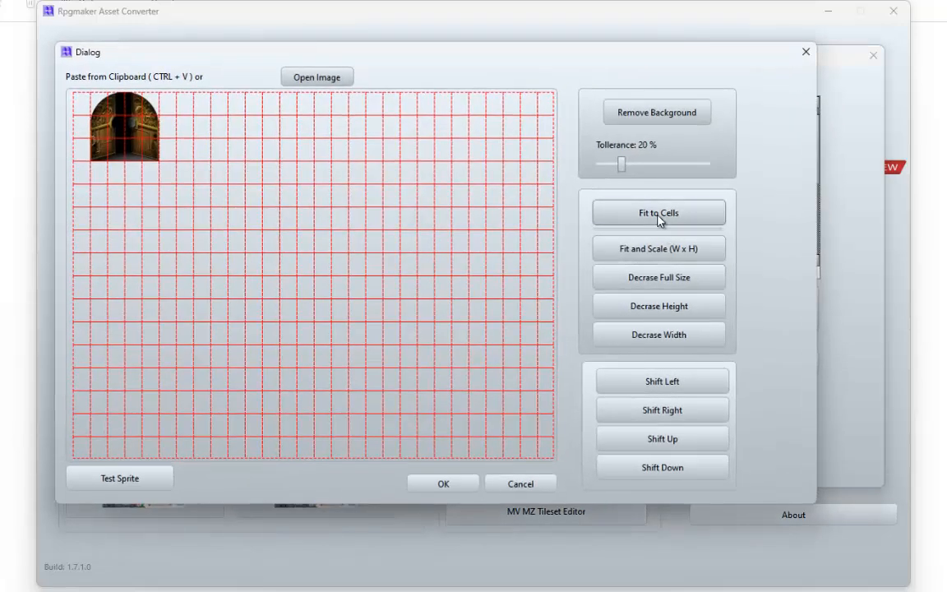
{"action": "left_click", "coordinate": [671, 260]}
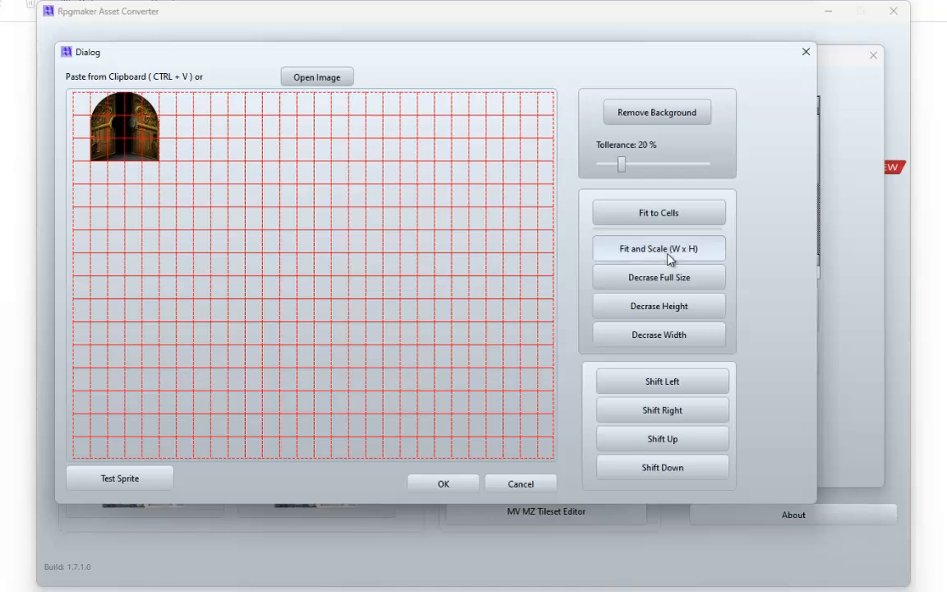
{"action": "left_click", "coordinate": [672, 219]}
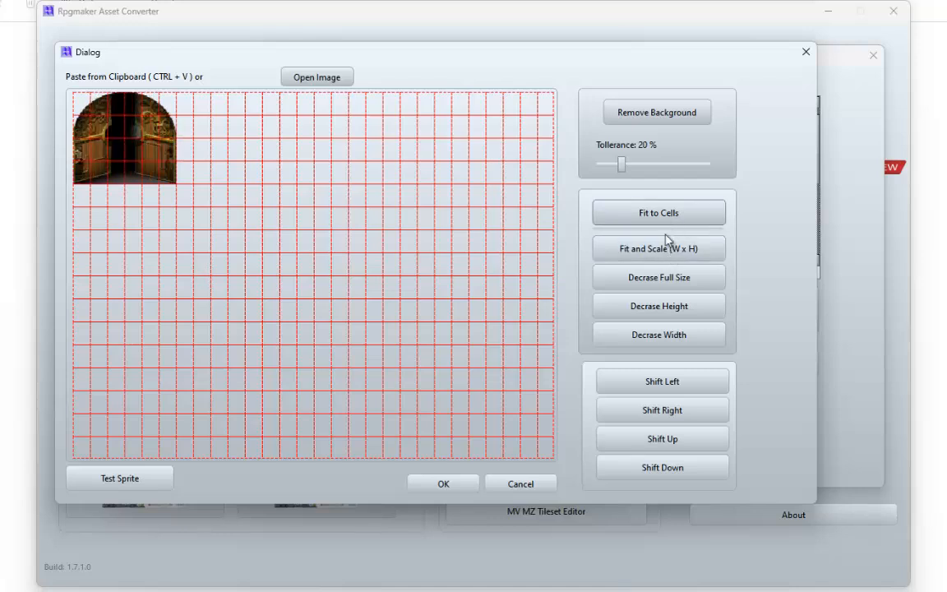
{"action": "left_click", "coordinate": [670, 341]}
{"action": "left_click", "coordinate": [670, 340]}
{"action": "left_click", "coordinate": [672, 337]}
{"action": "left_click", "coordinate": [677, 315]}
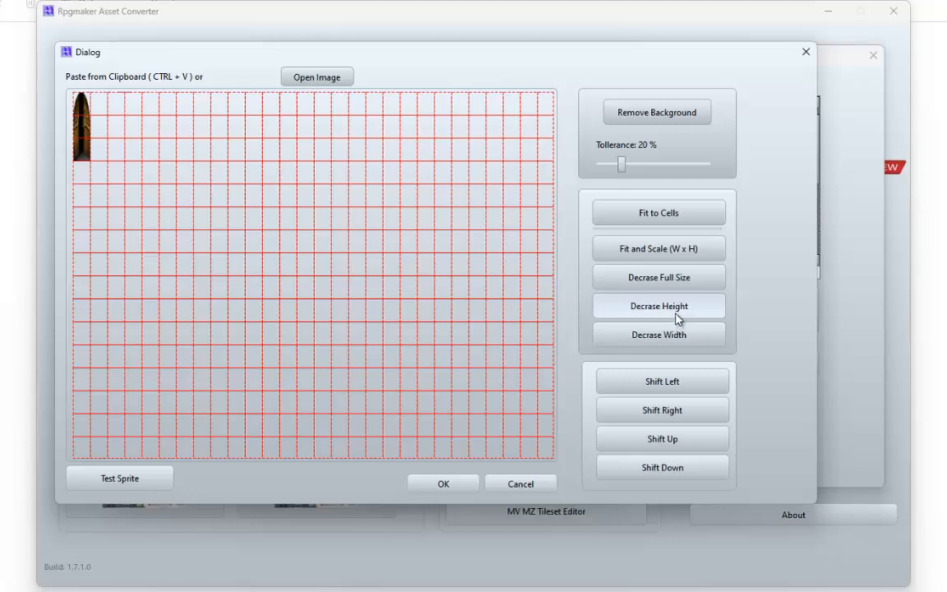
{"action": "left_click", "coordinate": [679, 316]}
{"action": "left_click", "coordinate": [442, 484]}
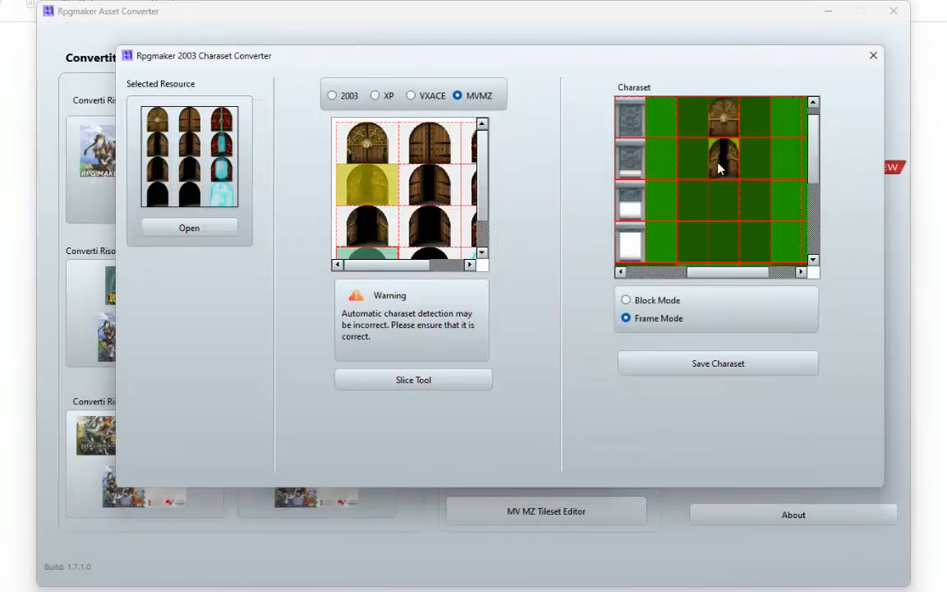
- Slice the wide-open gate frame from the third source row, reduce it to a single cell, and add it in the charaset block's third row
{"action": "left_click", "coordinate": [411, 379]}
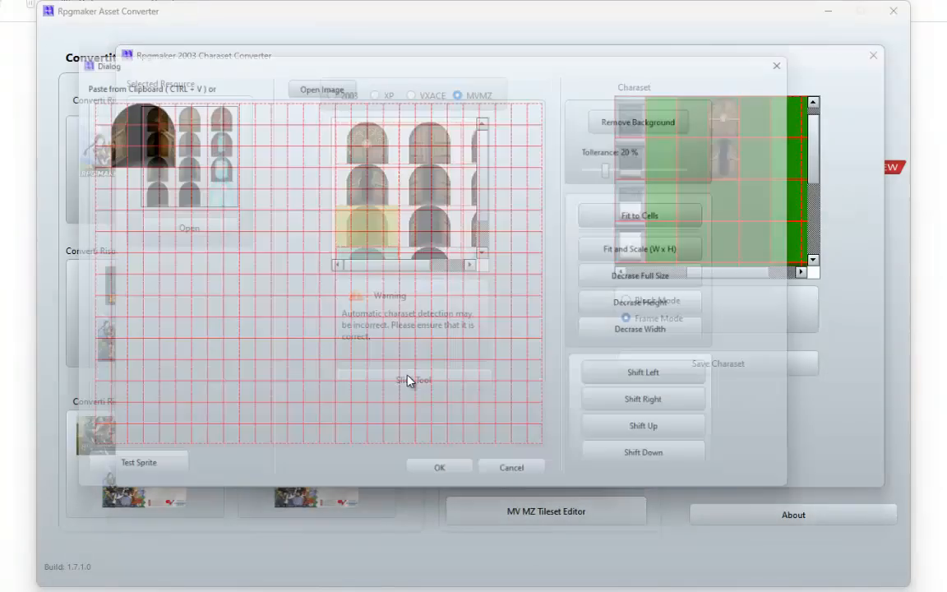
{"action": "left_click", "coordinate": [683, 215]}
{"action": "left_click", "coordinate": [657, 332]}
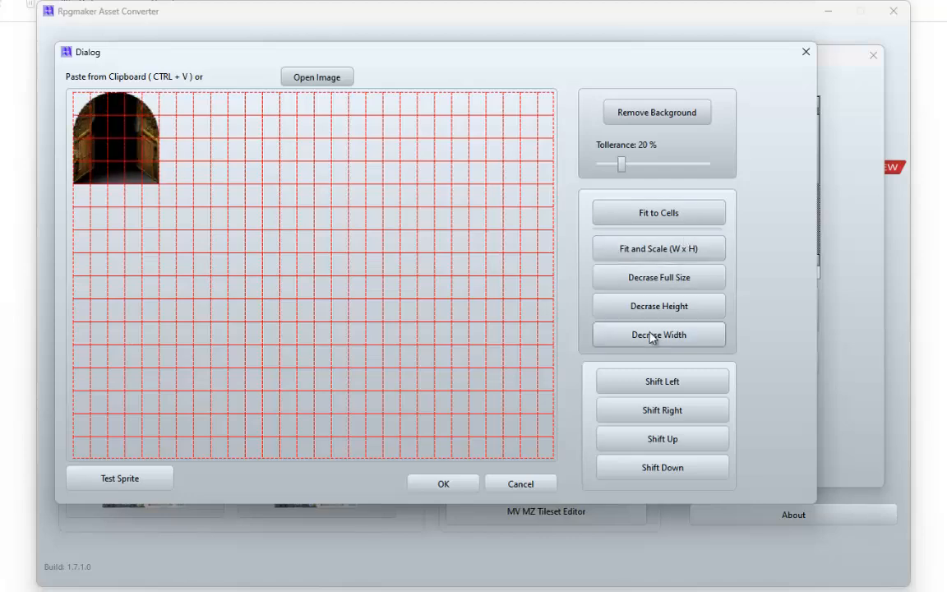
{"action": "left_click", "coordinate": [656, 332]}
{"action": "left_click", "coordinate": [657, 332]}
{"action": "left_click", "coordinate": [658, 323]}
{"action": "left_click", "coordinate": [657, 322]}
{"action": "left_click", "coordinate": [657, 322]}
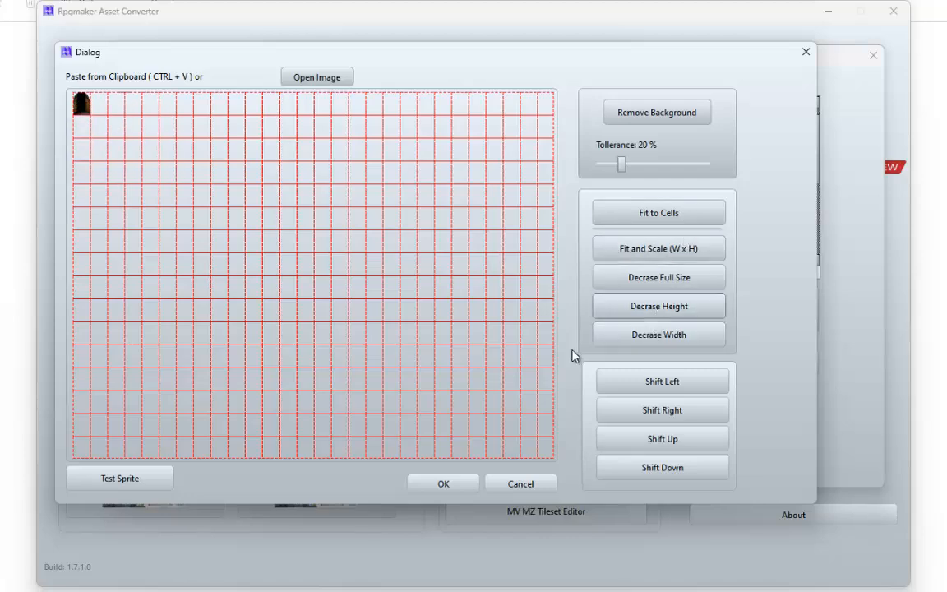
{"action": "left_click", "coordinate": [442, 485]}
{"action": "left_click", "coordinate": [716, 204]}
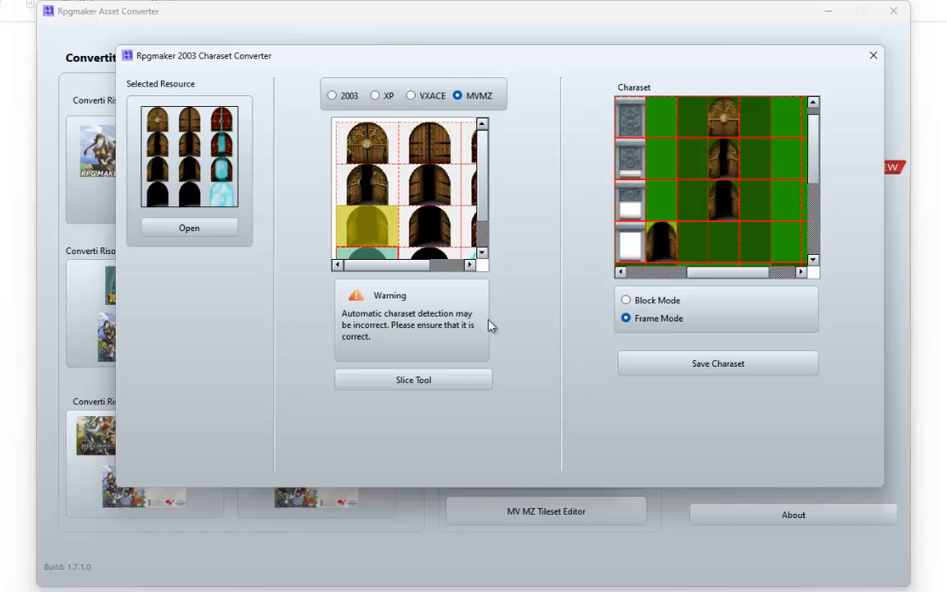
- Slice the black archway frame from the fourth source row, reduce it to a single cell, and add it in the charaset block's fourth row
{"action": "scroll", "coordinate": [364, 239], "scroll_direction": "down", "scroll_amount": 1}
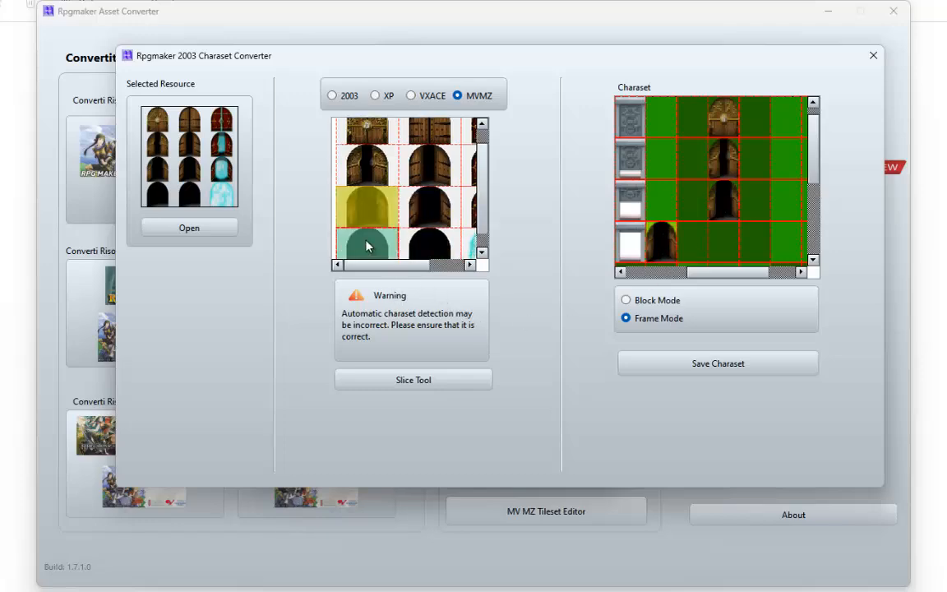
{"action": "left_click", "coordinate": [412, 381]}
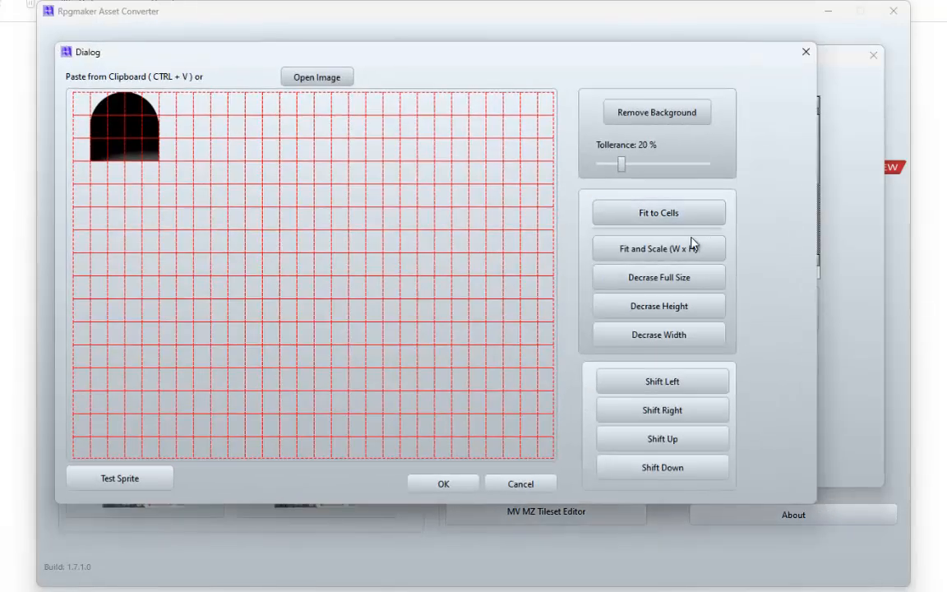
{"action": "left_click", "coordinate": [691, 247]}
{"action": "left_click", "coordinate": [632, 216]}
{"action": "left_click", "coordinate": [658, 334]}
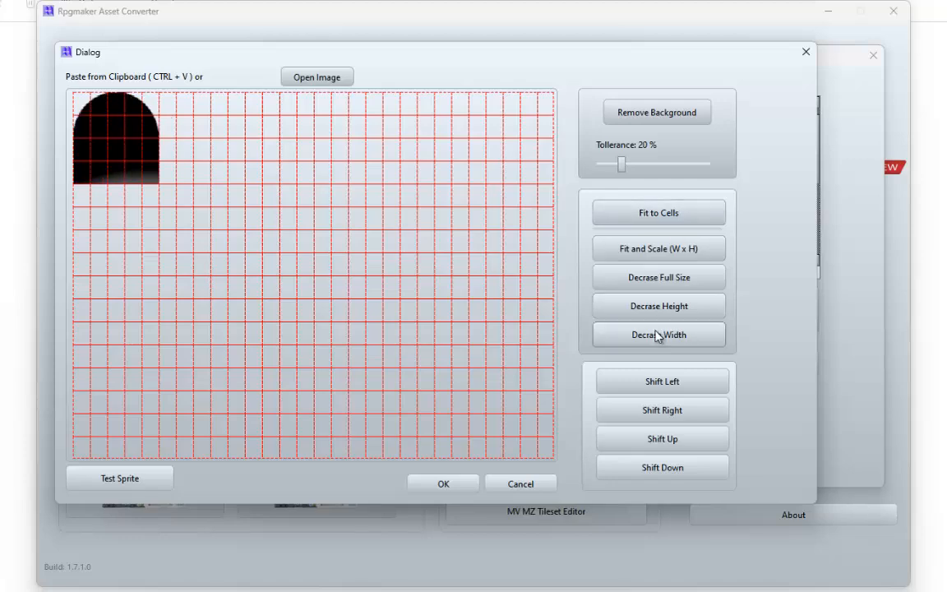
{"action": "left_click", "coordinate": [657, 334]}
{"action": "left_click", "coordinate": [657, 334]}
{"action": "left_click", "coordinate": [658, 335]}
{"action": "left_click", "coordinate": [657, 334]}
{"action": "left_click", "coordinate": [662, 311]}
{"action": "left_click", "coordinate": [663, 311]}
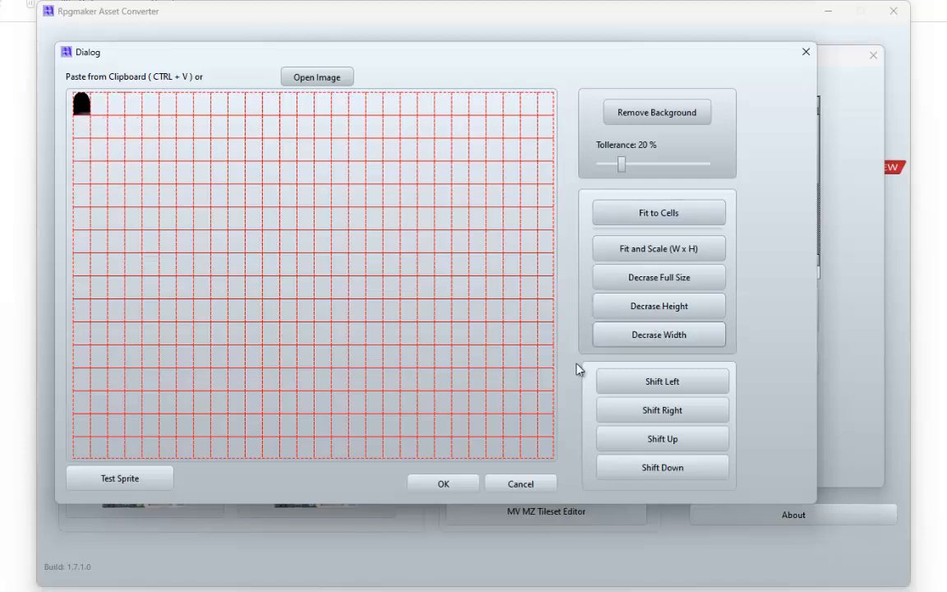
{"action": "left_click", "coordinate": [427, 479]}
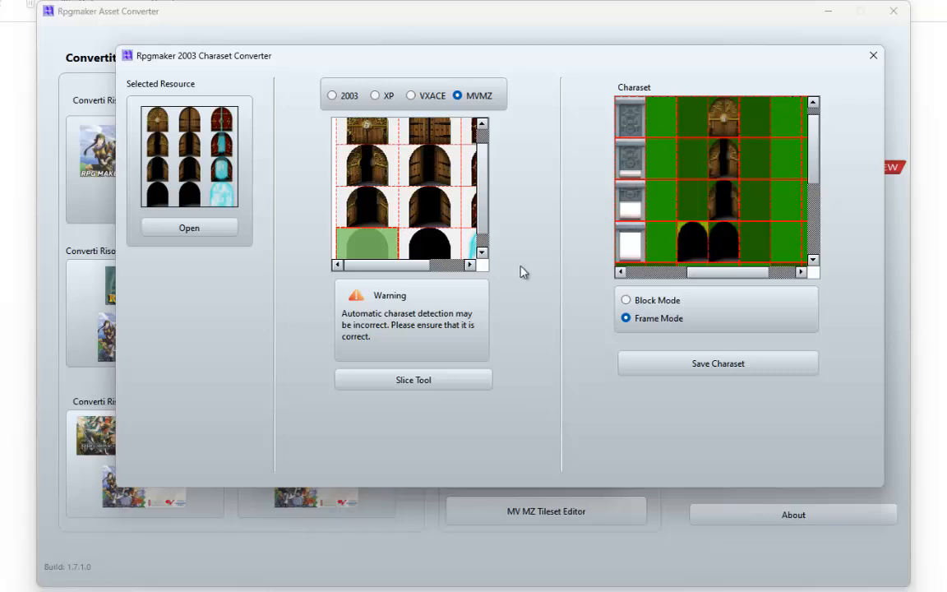
- Select the closed red gate frame from the source sheet's first row, third column, and load it into the Slice Tool
{"action": "scroll", "coordinate": [429, 247], "scroll_direction": "down", "scroll_amount": 1}
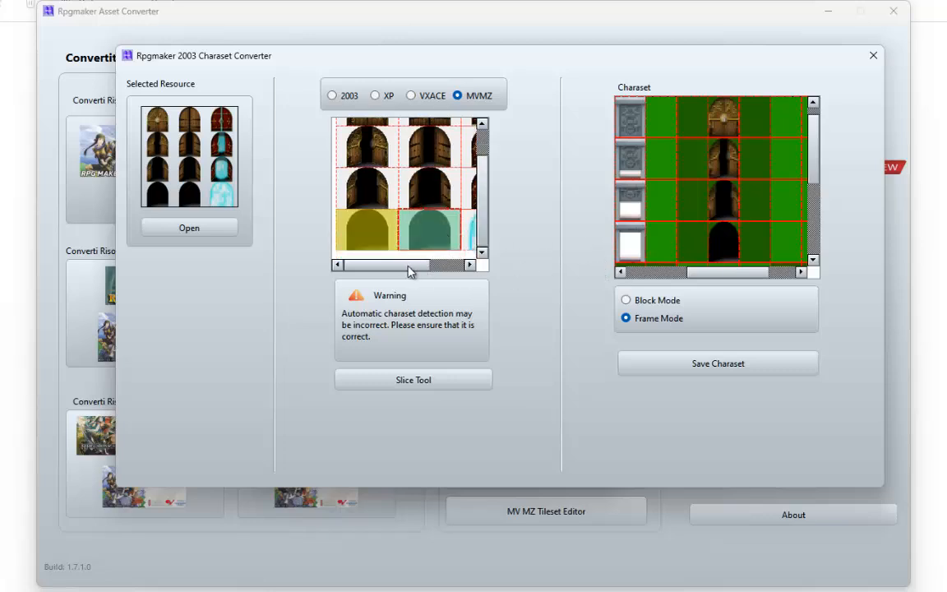
{"action": "left_click_drag", "start_coordinate": [409, 266], "coordinate": [447, 266]}
{"action": "scroll", "coordinate": [448, 202], "scroll_direction": "up", "scroll_amount": 2}
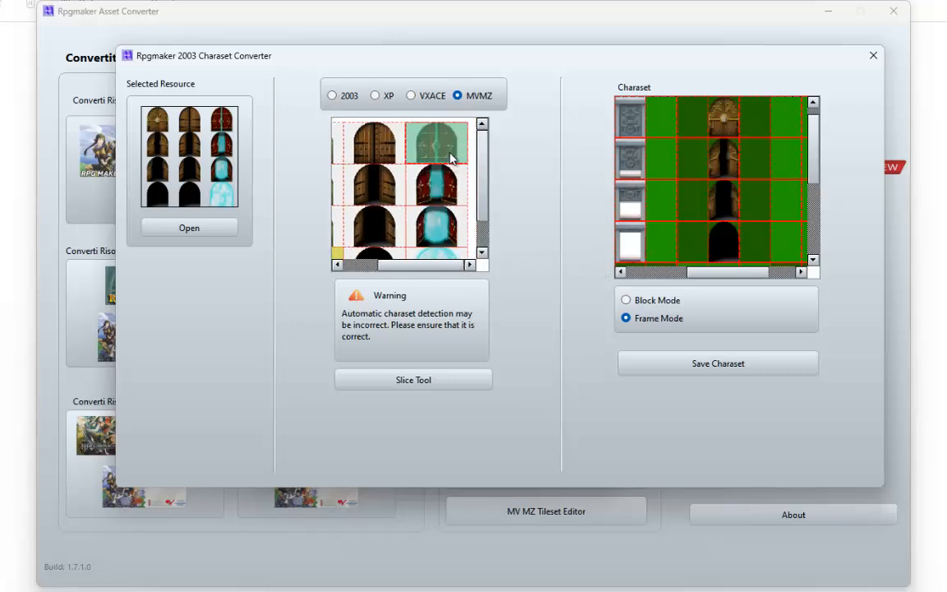
{"action": "left_click", "coordinate": [450, 157]}
{"action": "left_click_drag", "start_coordinate": [707, 273], "coordinate": [737, 273]}
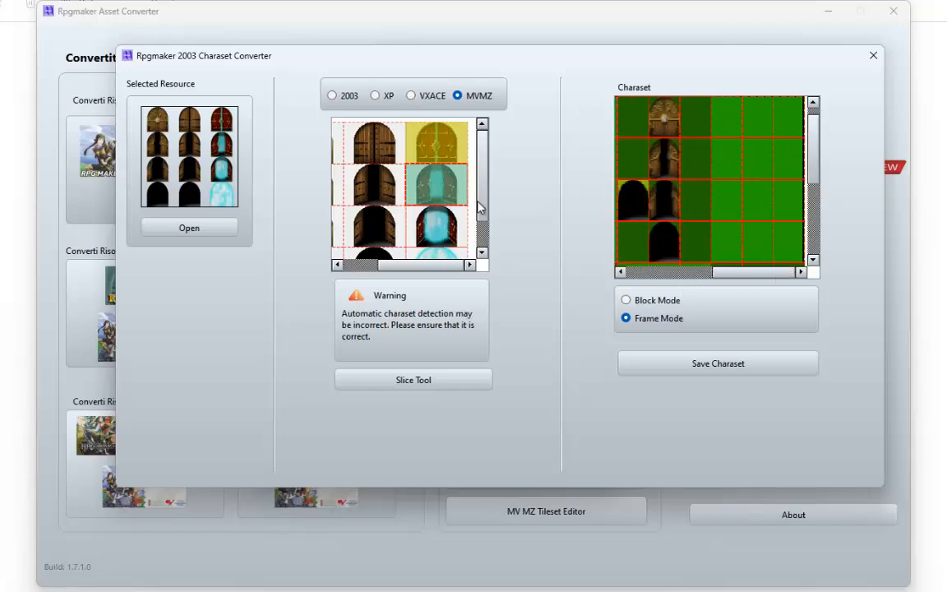
{"action": "left_click", "coordinate": [426, 381]}
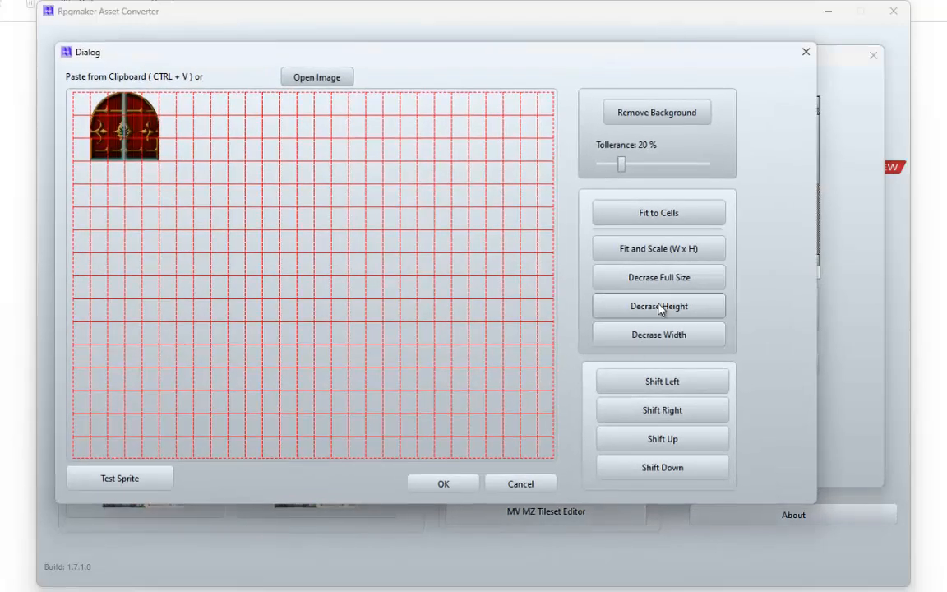
- Fit and reduce the closed red gate to a single cell, and add it in the charaset's fourth block, top row, middle column
{"action": "left_click", "coordinate": [675, 250]}
{"action": "left_click", "coordinate": [667, 216]}
{"action": "left_click", "coordinate": [667, 343]}
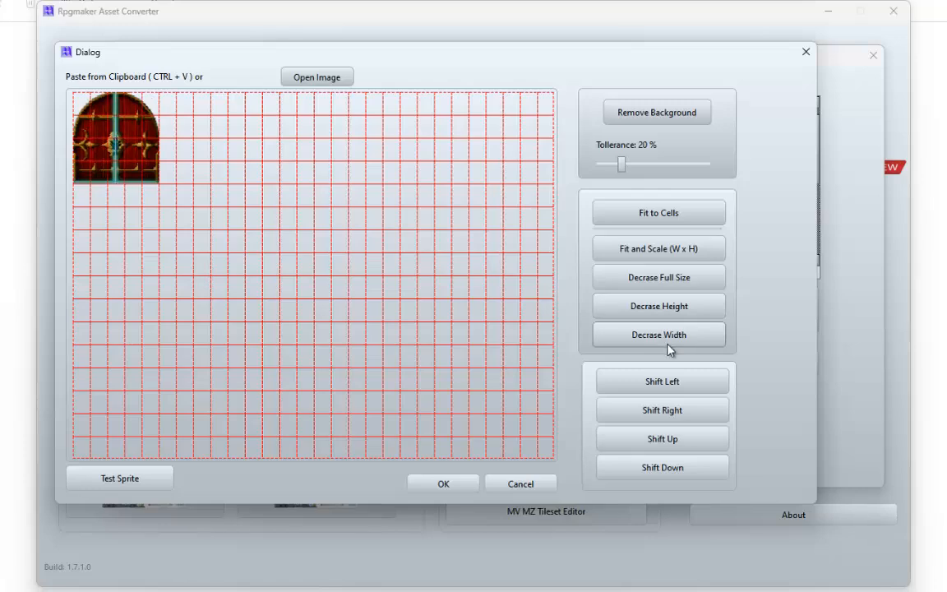
{"action": "left_click", "coordinate": [668, 343]}
{"action": "left_click", "coordinate": [667, 343]}
{"action": "left_click", "coordinate": [667, 343]}
{"action": "left_click", "coordinate": [667, 343]}
{"action": "left_click", "coordinate": [666, 316]}
{"action": "left_click", "coordinate": [614, 313]}
{"action": "left_click", "coordinate": [613, 314]}
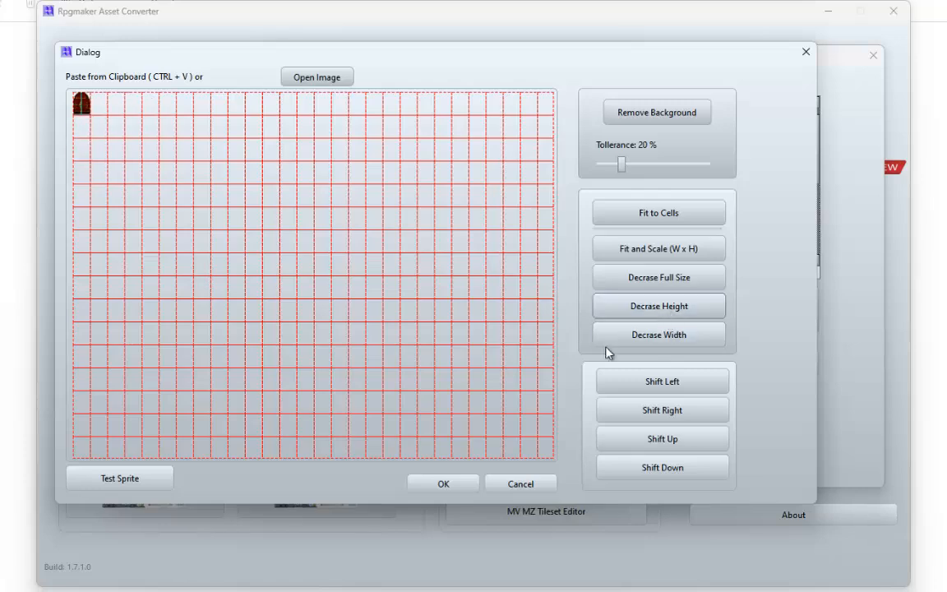
{"action": "left_click", "coordinate": [440, 482]}
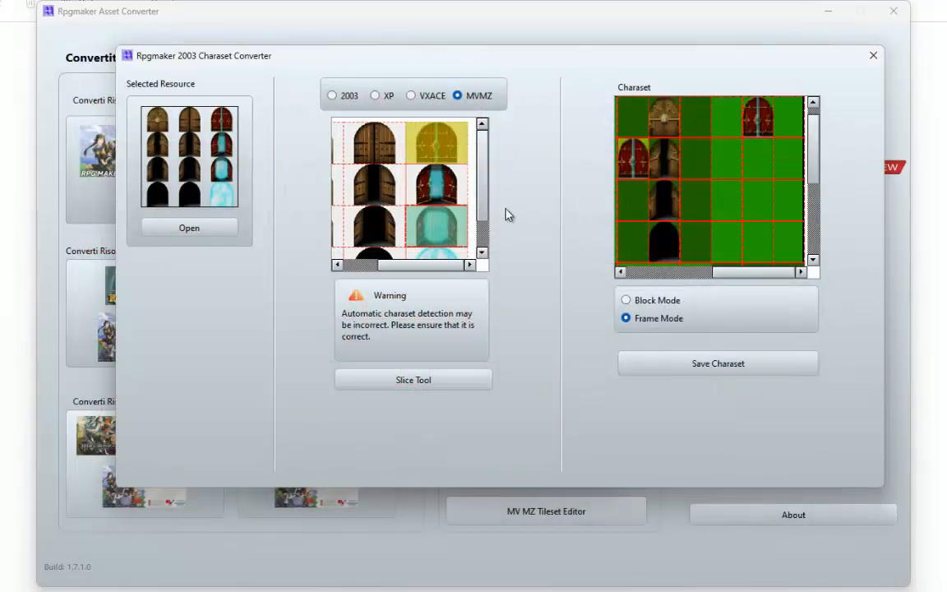
- Slice the red gate's partly open second-row frame, reduce it to a single cell, and add it directly beneath the closed red gate
{"action": "left_click", "coordinate": [429, 382]}
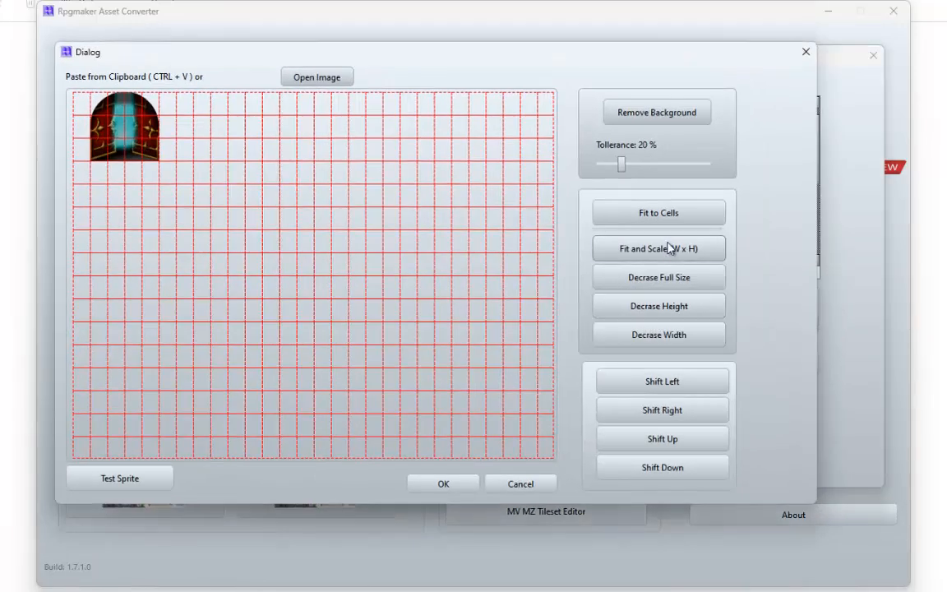
{"action": "left_click", "coordinate": [667, 247]}
{"action": "left_click", "coordinate": [667, 337]}
{"action": "left_click", "coordinate": [668, 337]}
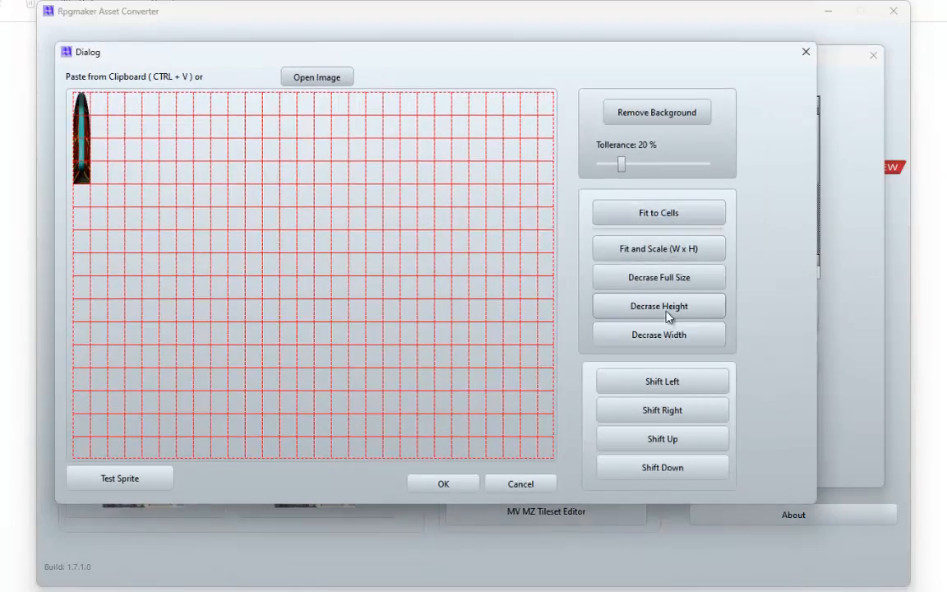
{"action": "left_click", "coordinate": [667, 316]}
{"action": "left_click", "coordinate": [667, 314]}
{"action": "left_click", "coordinate": [423, 488]}
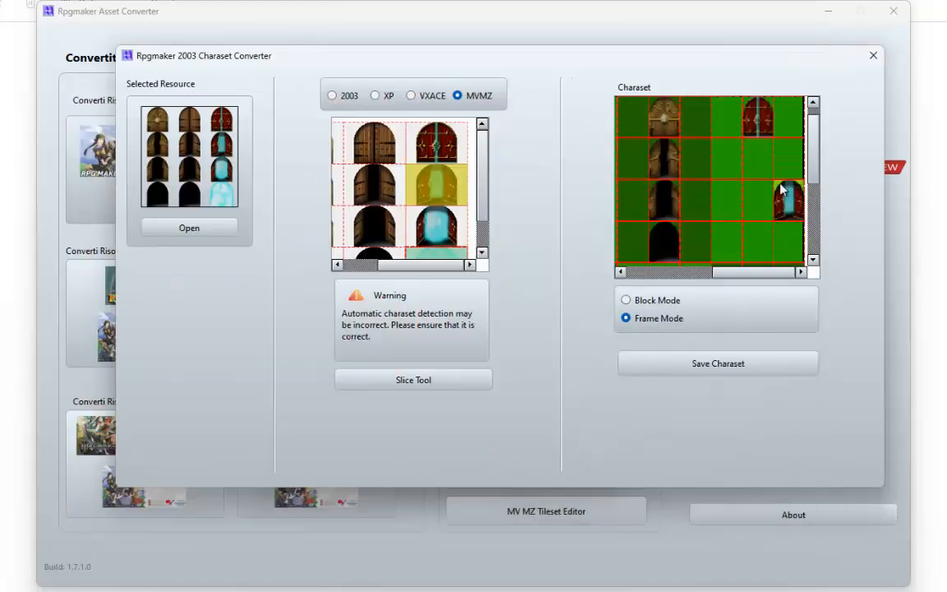
- Slice the wide-open red gate frame from the third source row, reduce it to a single cell, and add it in the block's third row
{"action": "left_click", "coordinate": [419, 382]}
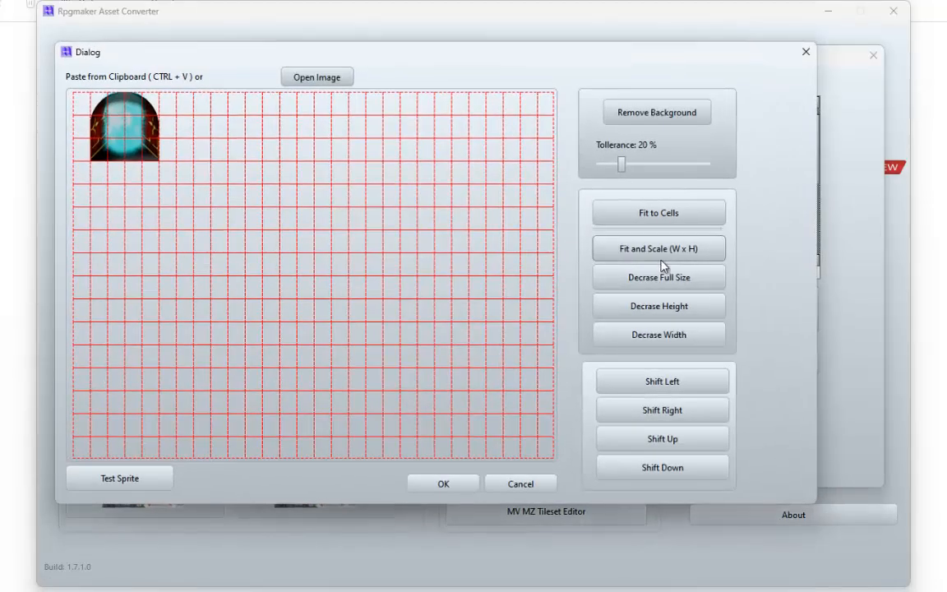
{"action": "left_click", "coordinate": [666, 337]}
{"action": "left_click", "coordinate": [667, 335]}
{"action": "left_click", "coordinate": [667, 335]}
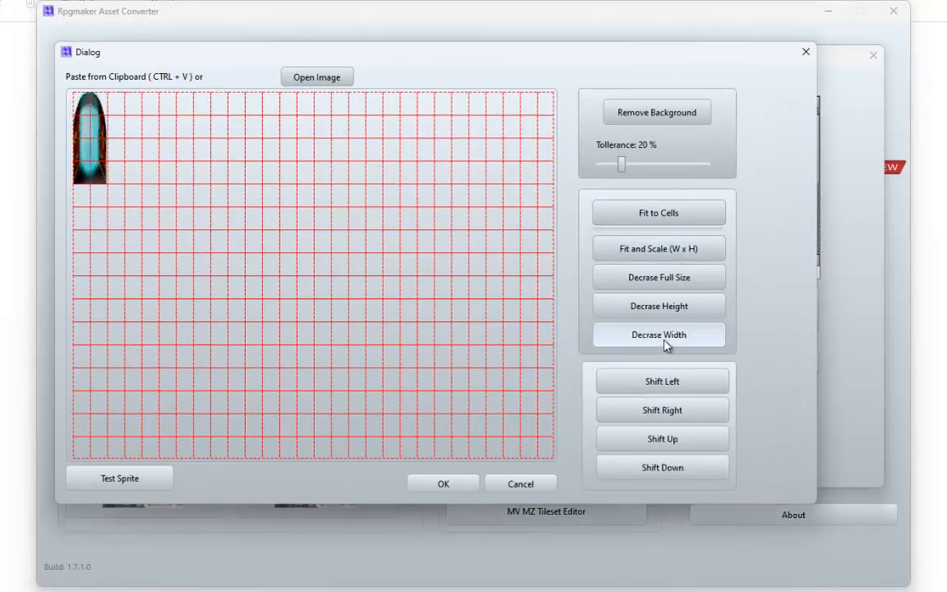
{"action": "left_click", "coordinate": [672, 331]}
{"action": "left_click", "coordinate": [677, 321]}
{"action": "left_click", "coordinate": [677, 320]}
{"action": "left_click", "coordinate": [473, 482]}
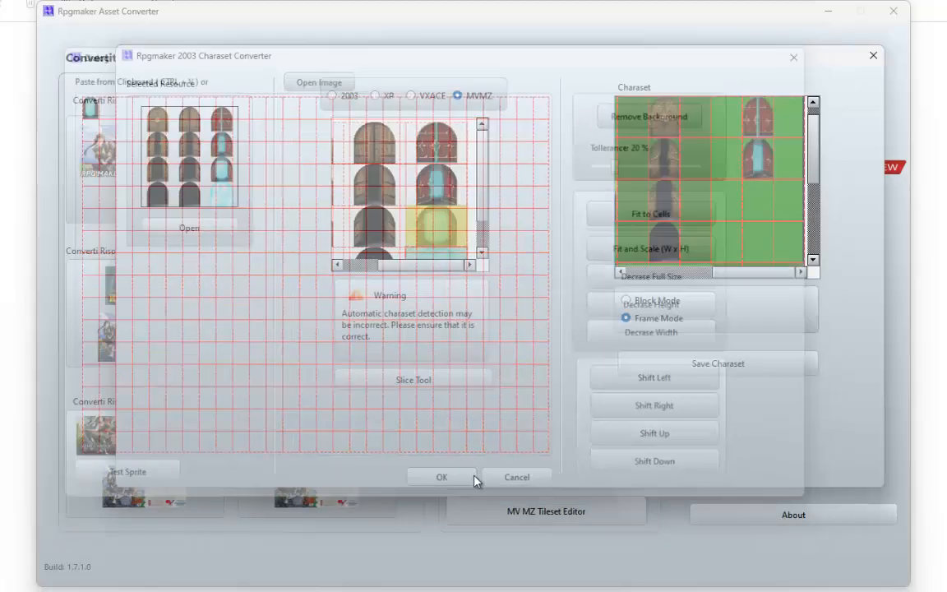
- Slice the cyan portal frame from the fourth source row, reduce it to a single cell, and add it in the block's fourth row
{"action": "scroll", "coordinate": [402, 188], "scroll_direction": "down", "scroll_amount": 1}
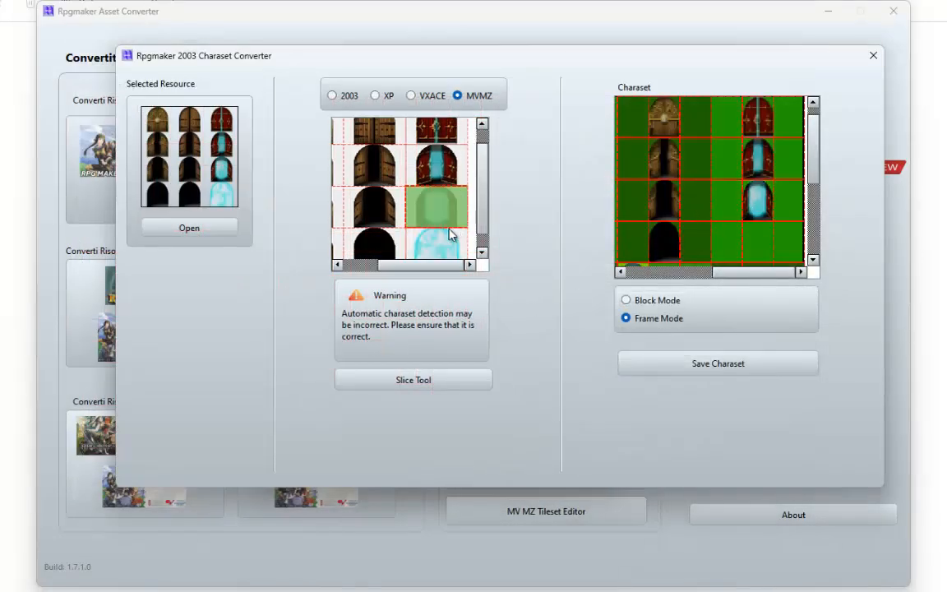
{"action": "left_click", "coordinate": [441, 385]}
{"action": "left_click", "coordinate": [648, 256]}
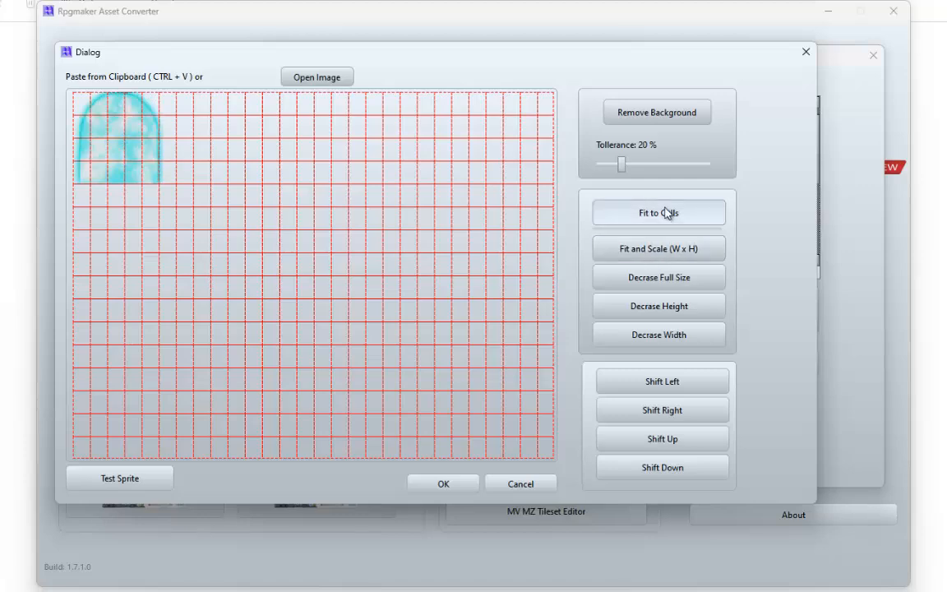
{"action": "left_click", "coordinate": [668, 211]}
{"action": "left_click", "coordinate": [664, 340]}
{"action": "left_click", "coordinate": [666, 343]}
{"action": "left_click", "coordinate": [667, 313]}
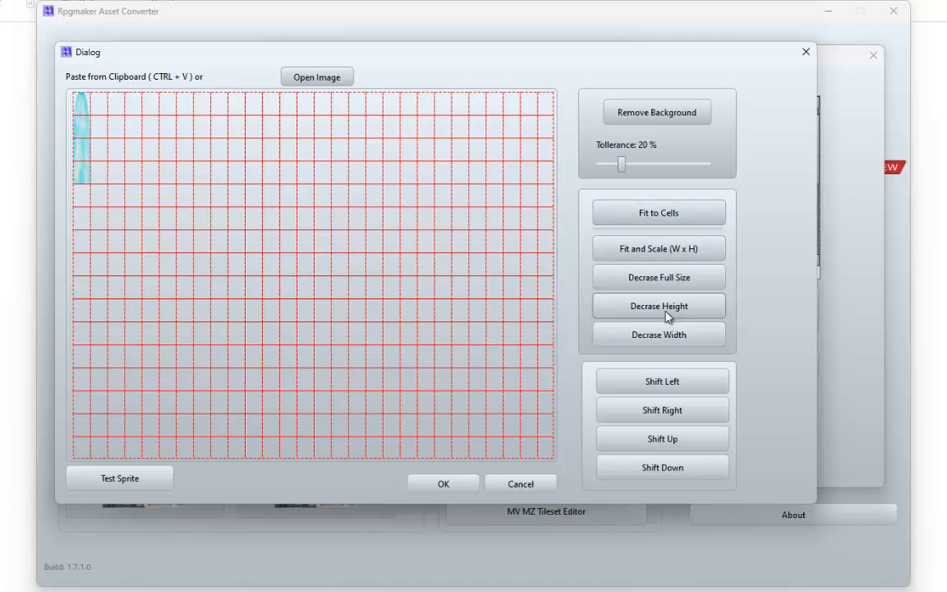
{"action": "left_click", "coordinate": [667, 313]}
{"action": "left_click", "coordinate": [667, 312]}
{"action": "left_click", "coordinate": [498, 484]}
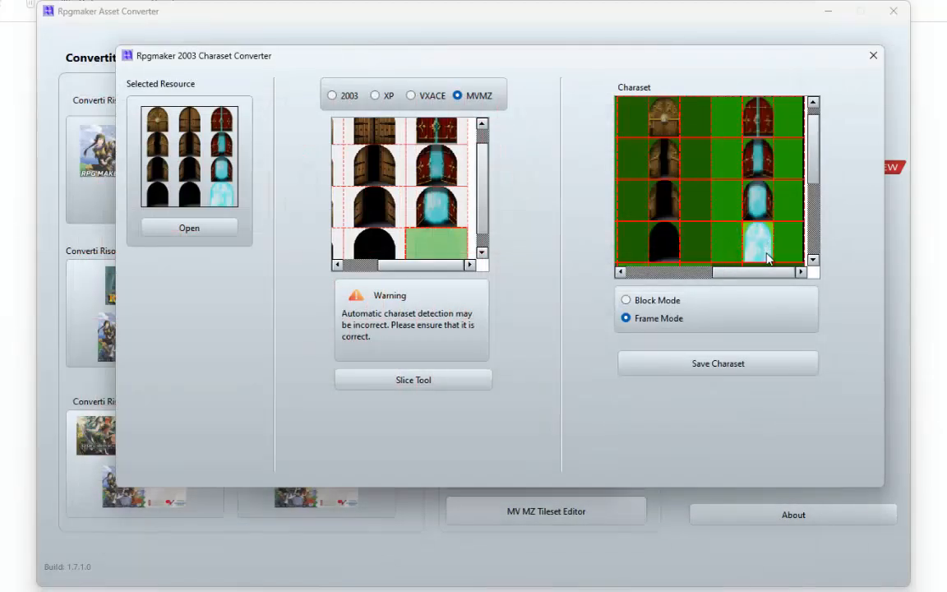
{"action": "left_click", "coordinate": [629, 200]}
{"action": "scroll", "coordinate": [427, 208], "scroll_direction": "down", "scroll_amount": 1}
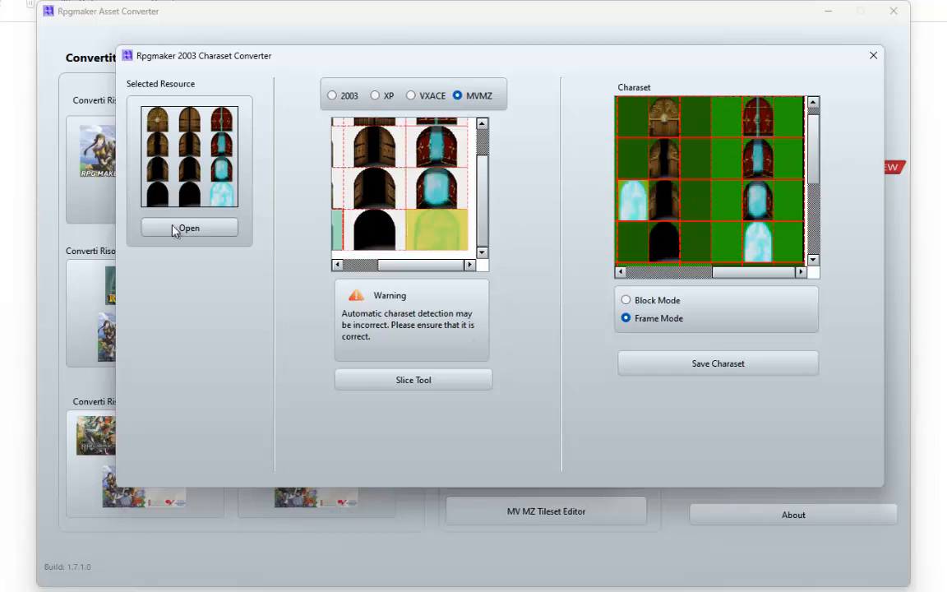
- Load !Door_solid.png as the source sheet and look through its door, curtain and grate frames
{"action": "left_click", "coordinate": [193, 228]}
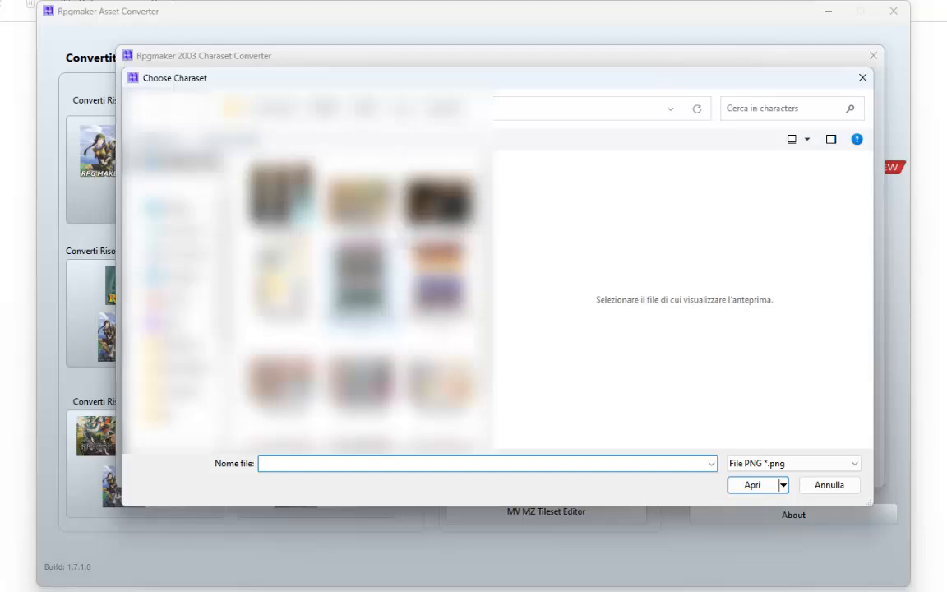
{"action": "left_click", "coordinate": [439, 199]}
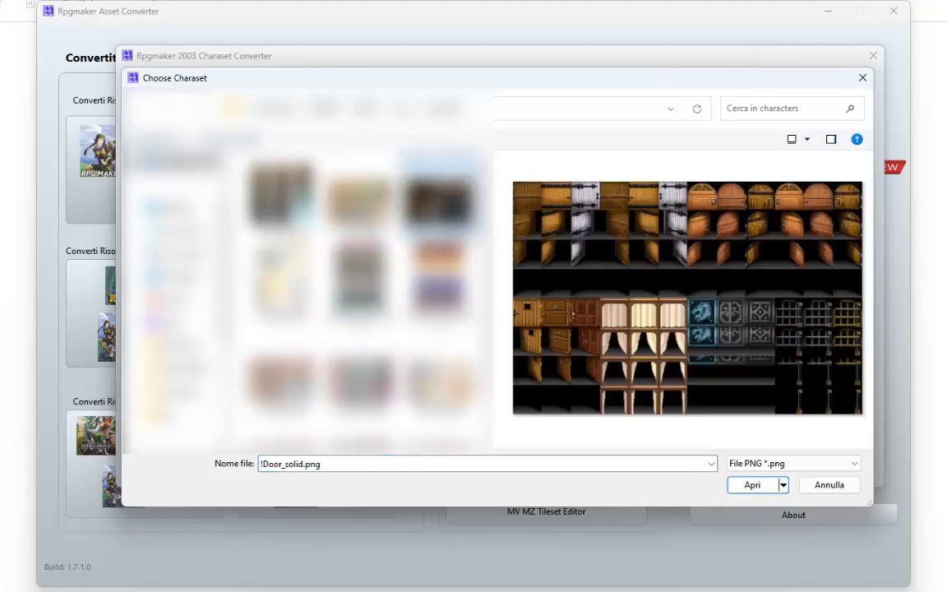
{"action": "double_click", "coordinate": [440, 200]}
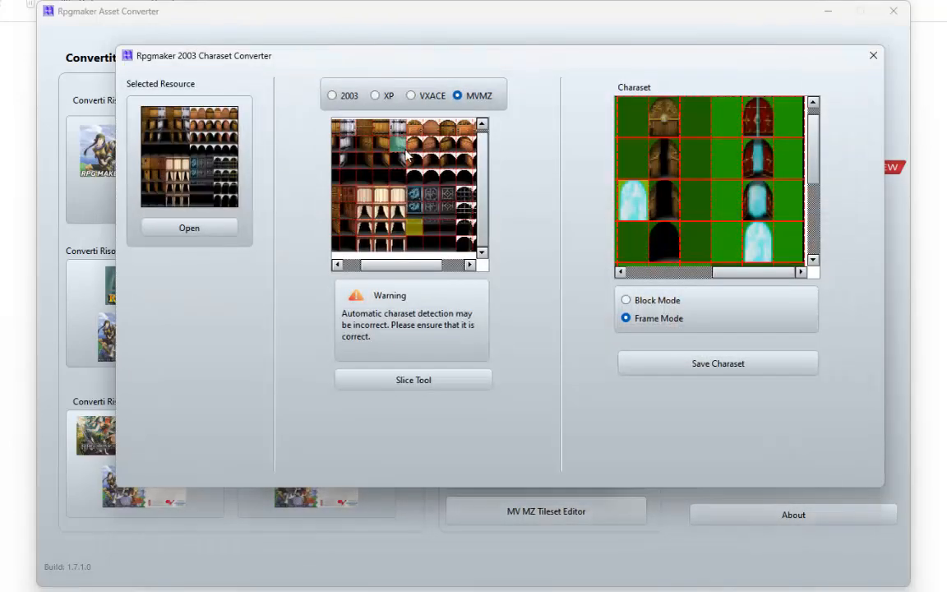
{"action": "scroll", "coordinate": [408, 155], "scroll_direction": "up", "scroll_amount": 2}
{"action": "mouse_move", "coordinate": [412, 265]}
{"action": "left_mouse_down"}
{"action": "mouse_move", "coordinate": [452, 265]}
{"action": "mouse_move", "coordinate": [410, 269]}
{"action": "left_mouse_up"}
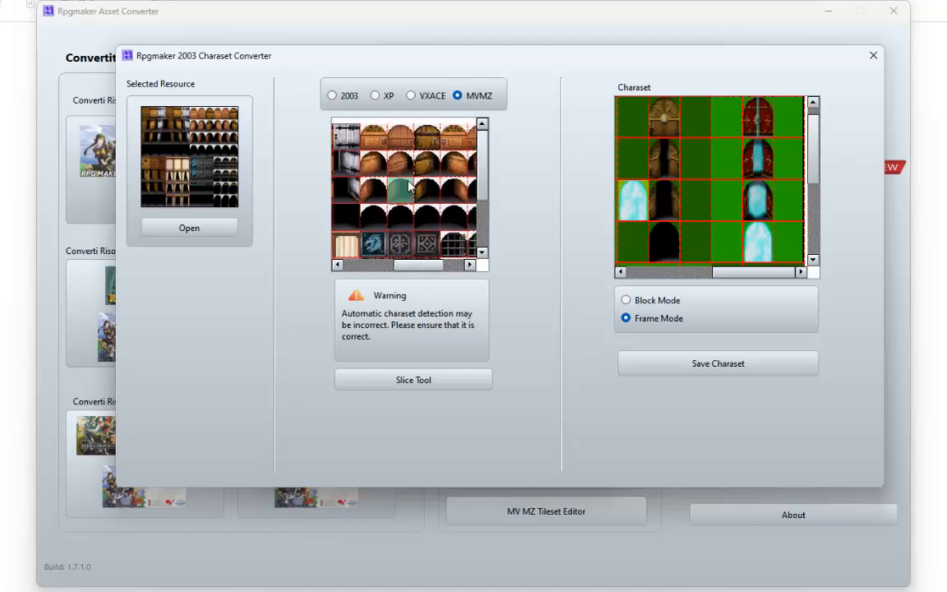
{"action": "scroll", "coordinate": [402, 197], "scroll_direction": "down", "scroll_amount": 2}
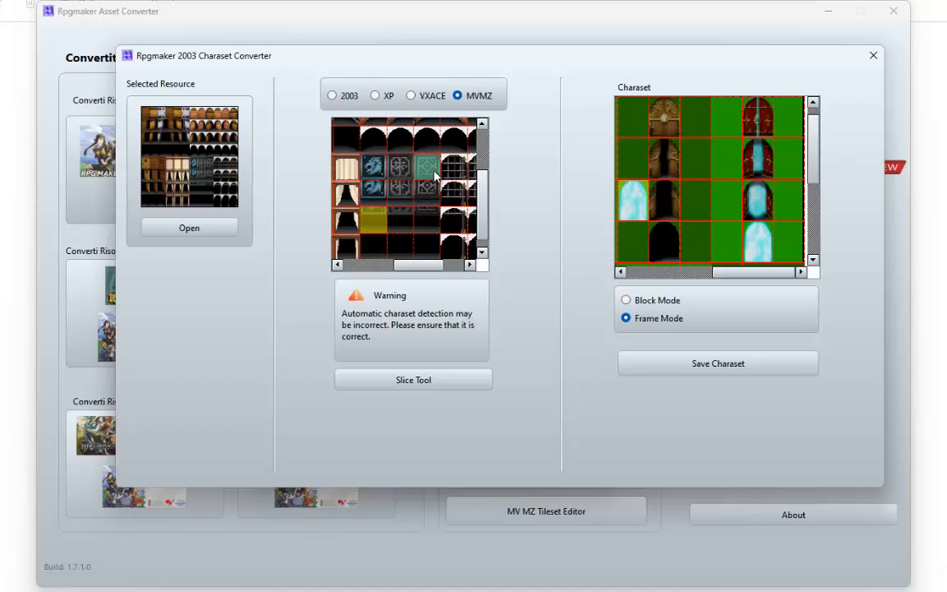
{"action": "scroll", "coordinate": [402, 237], "scroll_direction": "down", "scroll_amount": 1}
{"action": "left_click_drag", "start_coordinate": [415, 268], "coordinate": [362, 263]}
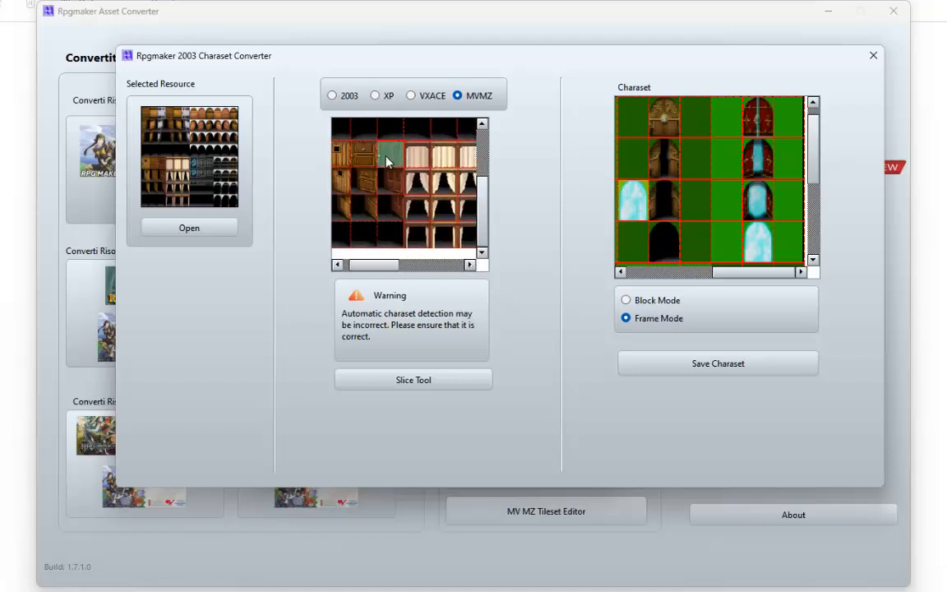
- Load the MV/MZ sheet of walking characters as the source resource
{"action": "left_click", "coordinate": [232, 233]}
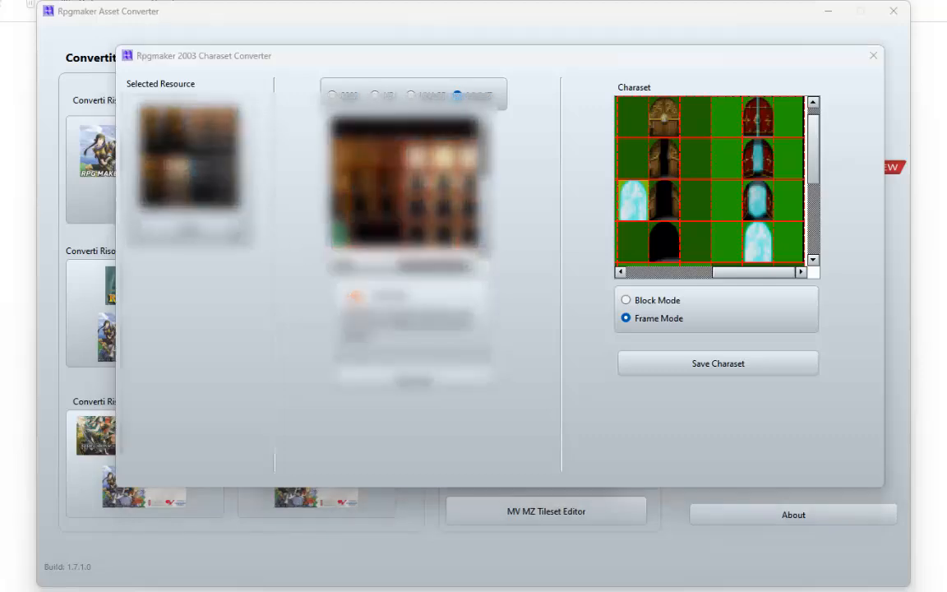
{"action": "double_click", "coordinate": [360, 316]}
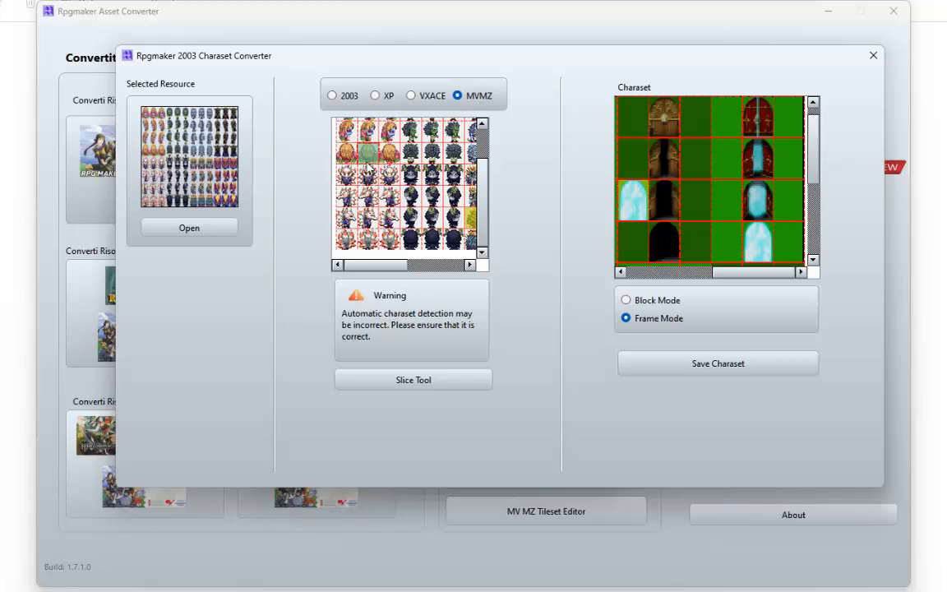
{"action": "left_click_drag", "start_coordinate": [389, 269], "coordinate": [362, 268]}
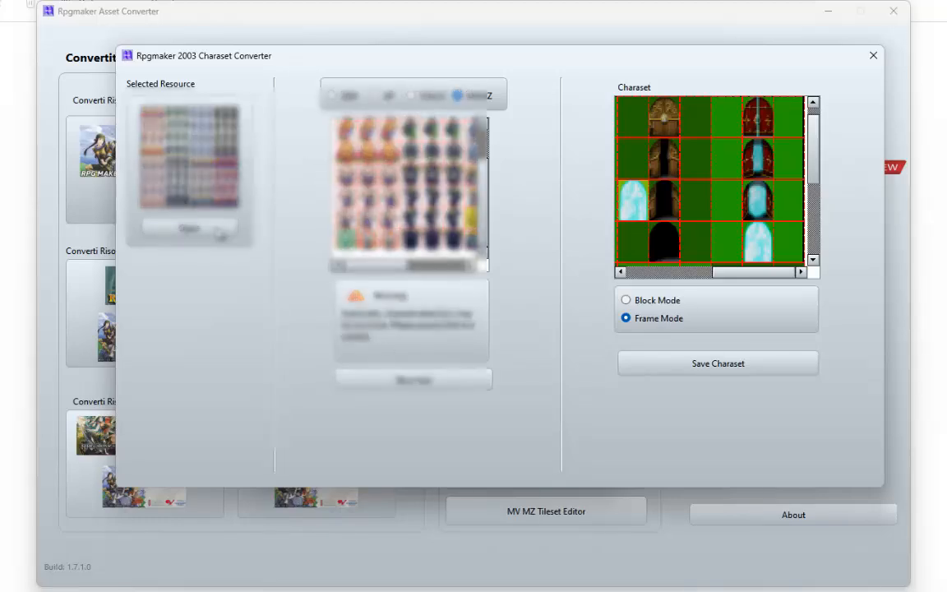
- Load the VX Ace sheet with flames, water jets and braziers from the RPGVXAce folder as the source resource
{"action": "left_click", "coordinate": [189, 228]}
{"action": "scroll", "coordinate": [362, 239], "scroll_direction": "up", "scroll_amount": 1}
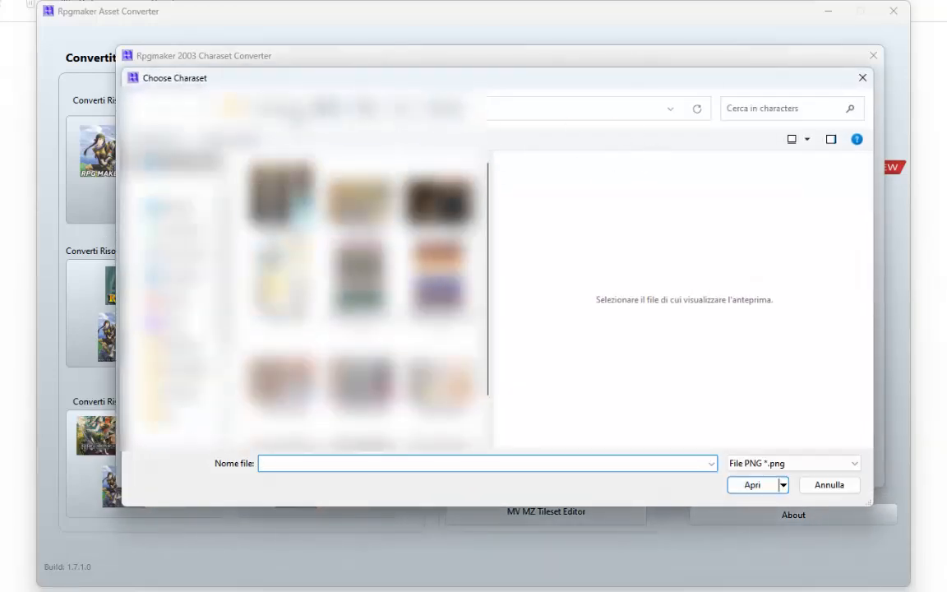
{"action": "left_click", "coordinate": [283, 112]}
{"action": "scroll", "coordinate": [309, 338], "scroll_direction": "down", "scroll_amount": 3}
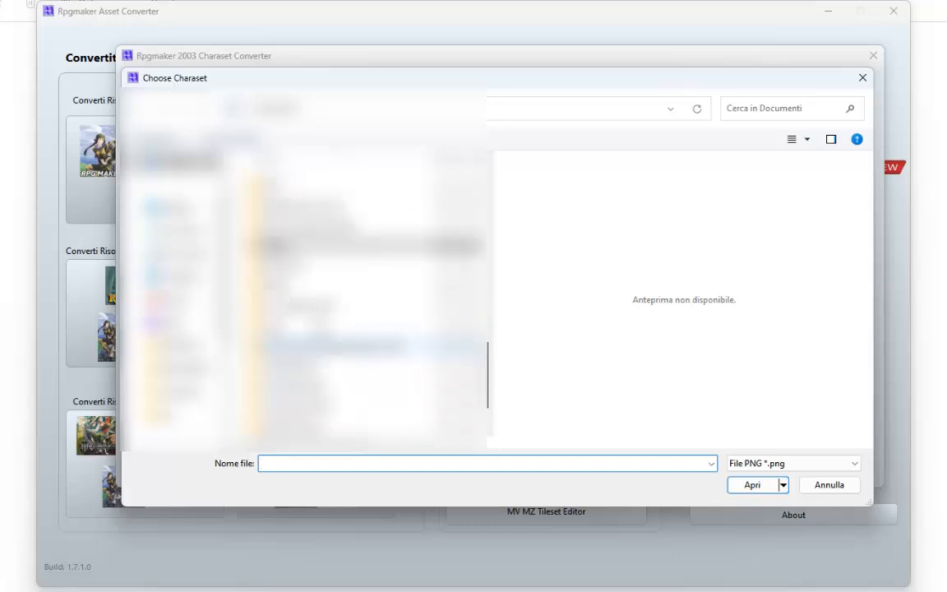
{"action": "double_click", "coordinate": [320, 269]}
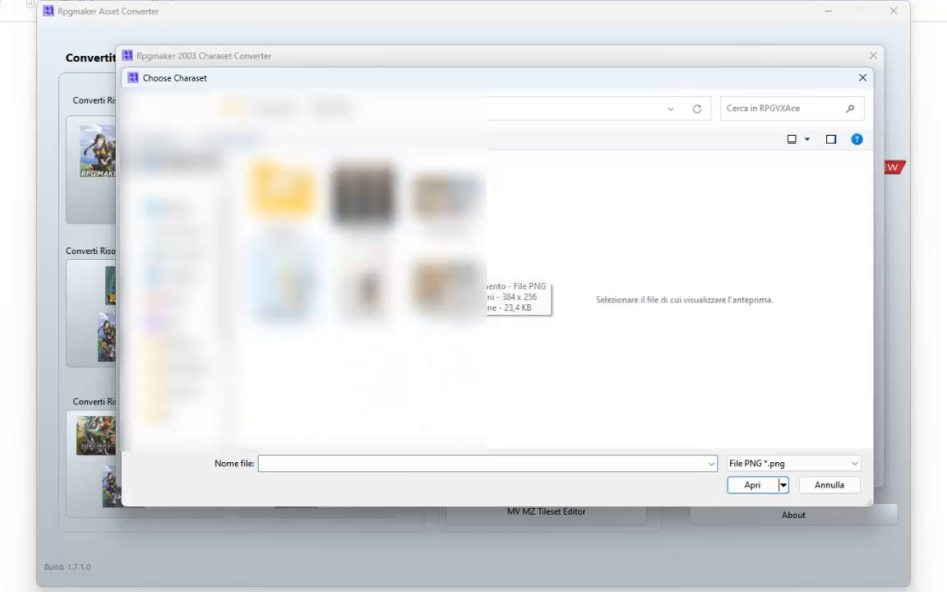
{"action": "double_click", "coordinate": [299, 277]}
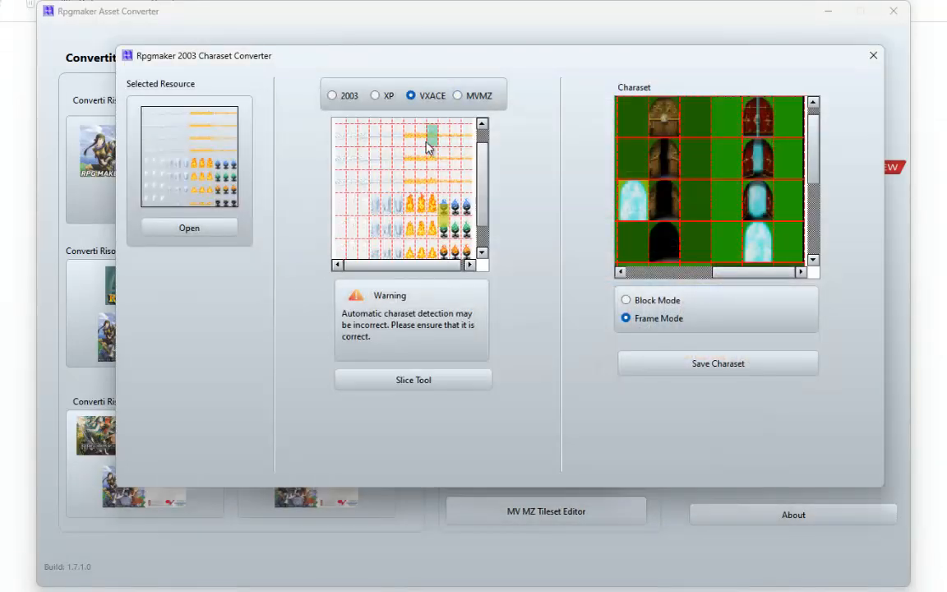
- Slice the first tall flame frame, fit it to cells with decreased width, and place it in the first column of the charaset's lower-left block
{"action": "scroll", "coordinate": [425, 226], "scroll_direction": "up", "scroll_amount": 4, "text": "ctrl"}
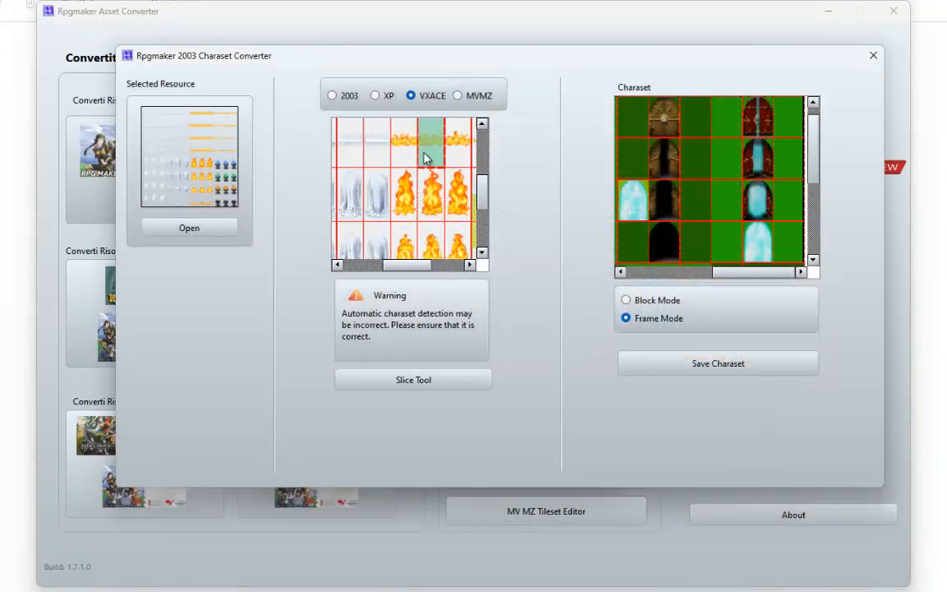
{"action": "scroll", "coordinate": [433, 223], "scroll_direction": "down", "scroll_amount": 1}
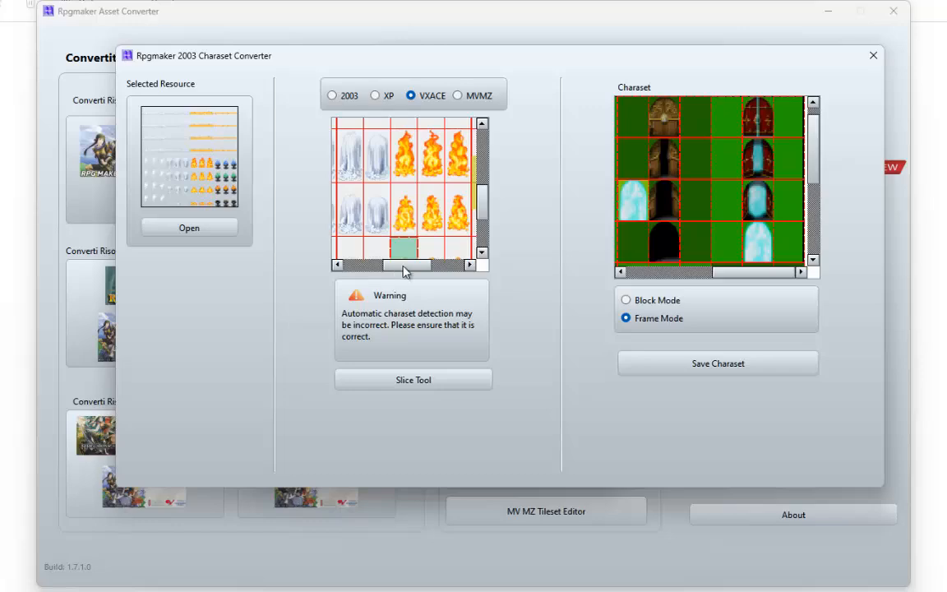
{"action": "left_click", "coordinate": [427, 380]}
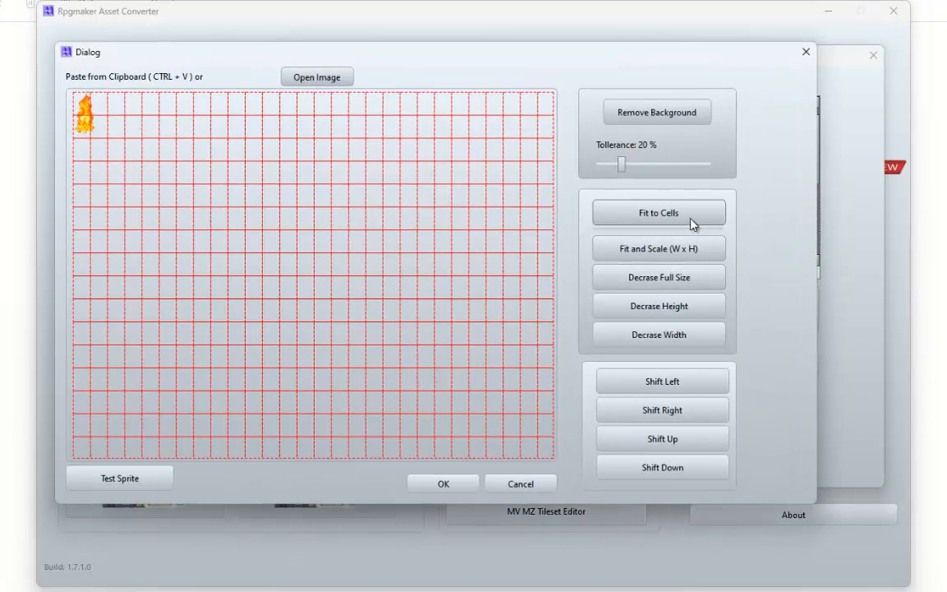
{"action": "left_click", "coordinate": [688, 216]}
{"action": "left_click", "coordinate": [658, 337]}
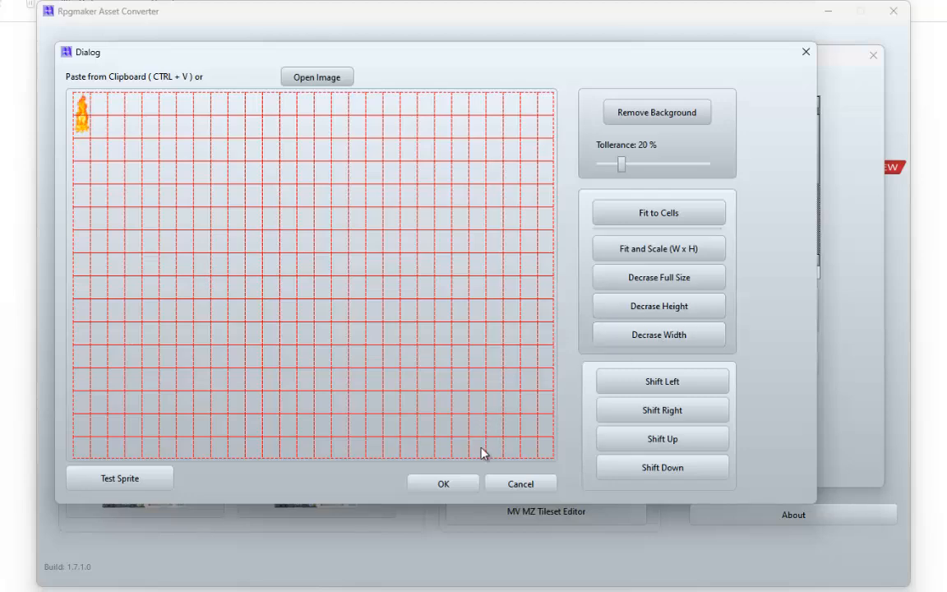
{"action": "left_click", "coordinate": [473, 483]}
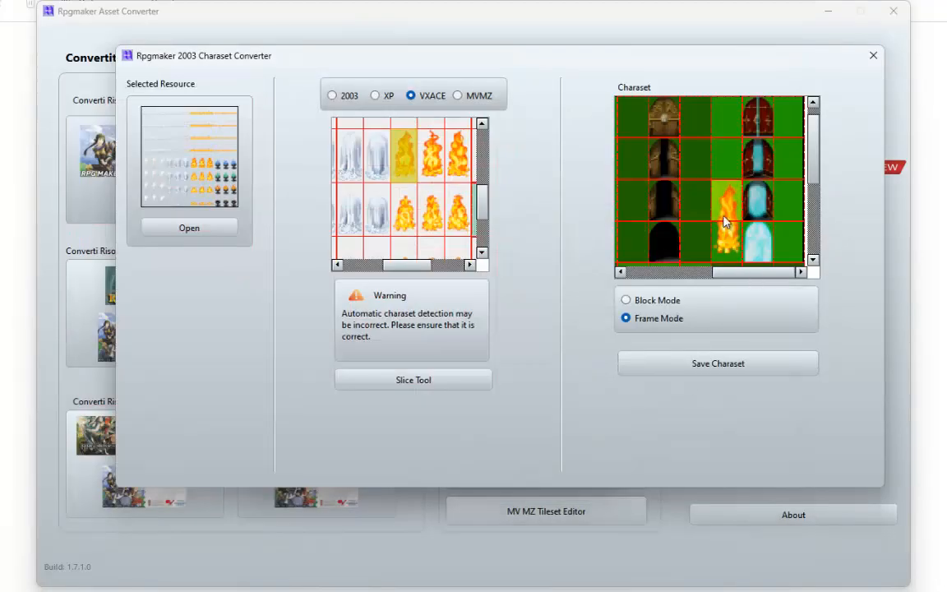
{"action": "scroll", "coordinate": [713, 216], "scroll_direction": "down", "scroll_amount": 3, "text": "ctrl"}
{"action": "scroll", "coordinate": [701, 216], "scroll_direction": "down", "scroll_amount": 2}
{"action": "left_click_drag", "start_coordinate": [697, 273], "coordinate": [641, 273]}
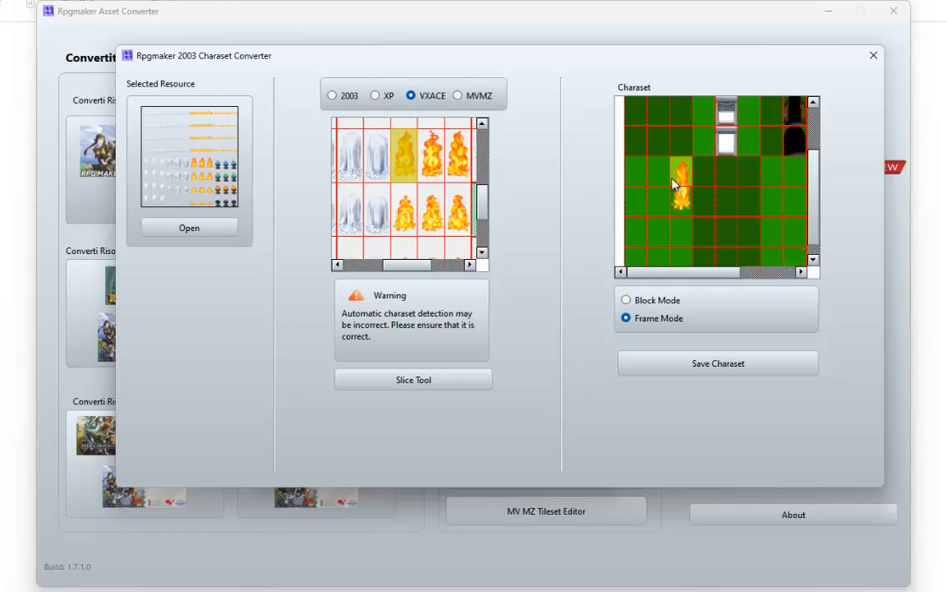
{"action": "scroll", "coordinate": [664, 183], "scroll_direction": "down", "scroll_amount": 1, "text": "ctrl"}
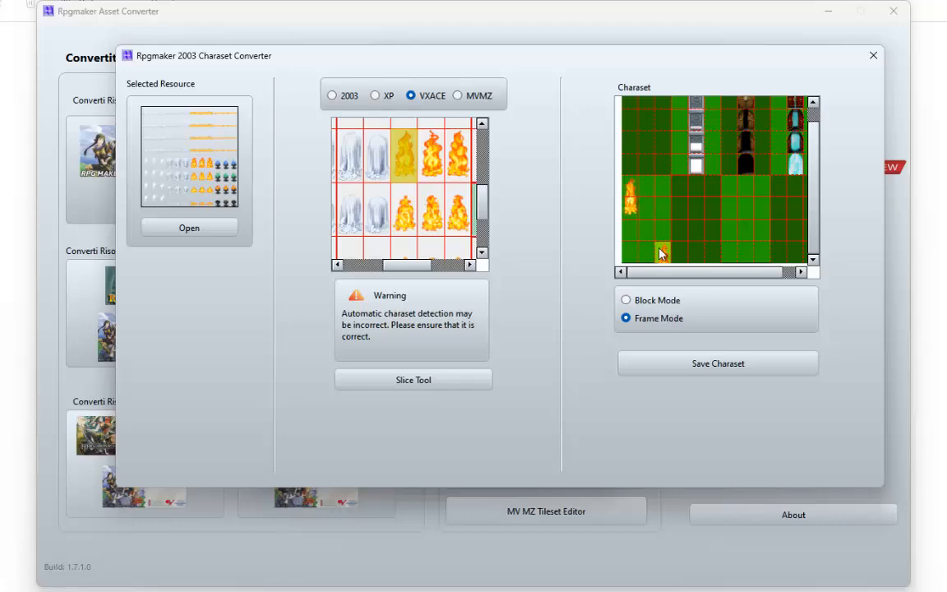
- Slice the second tall flame frame, fit it to cells with decreased width, and place it beside the first flame in the same block
{"action": "left_click", "coordinate": [429, 167]}
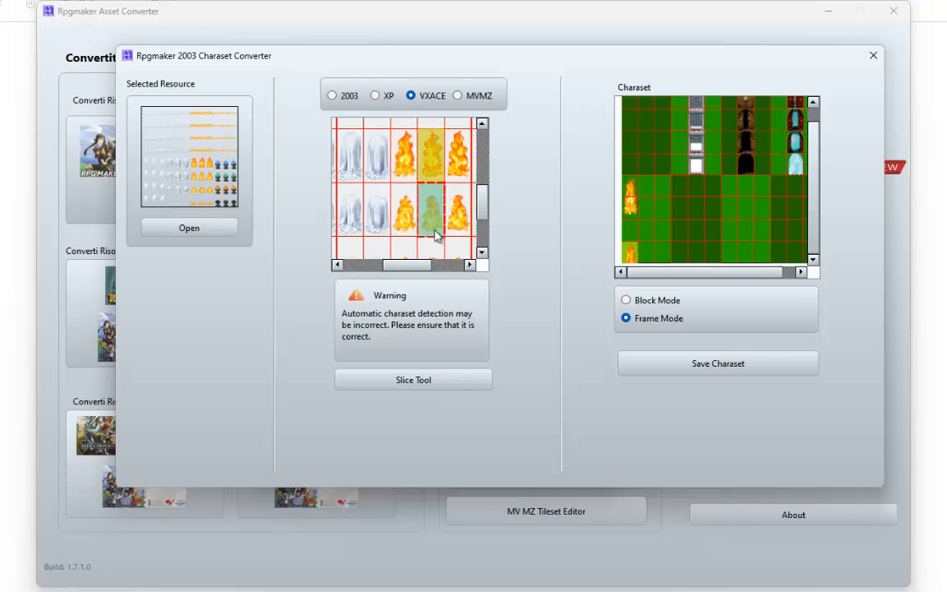
{"action": "left_click", "coordinate": [448, 380]}
{"action": "left_click", "coordinate": [668, 218]}
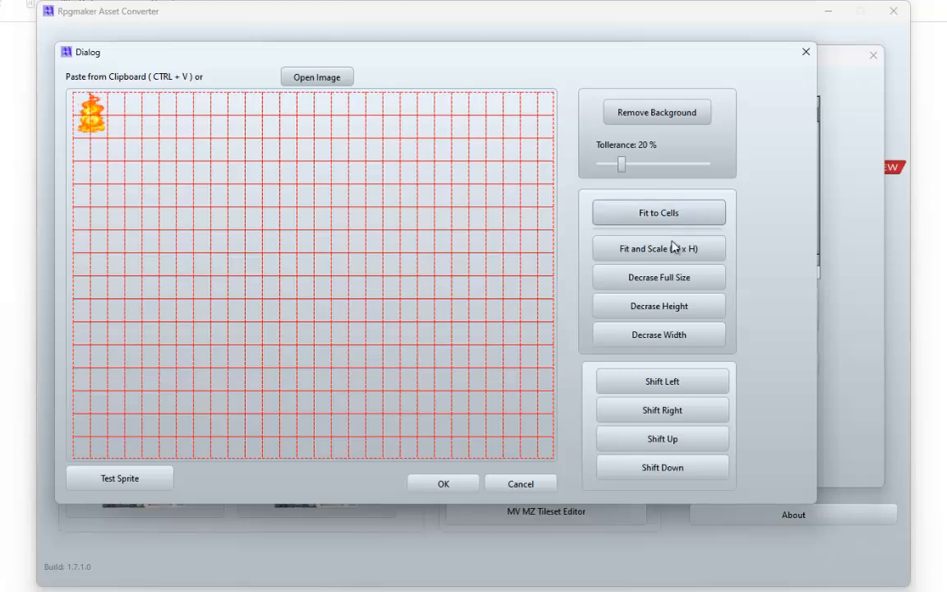
{"action": "left_click", "coordinate": [685, 339]}
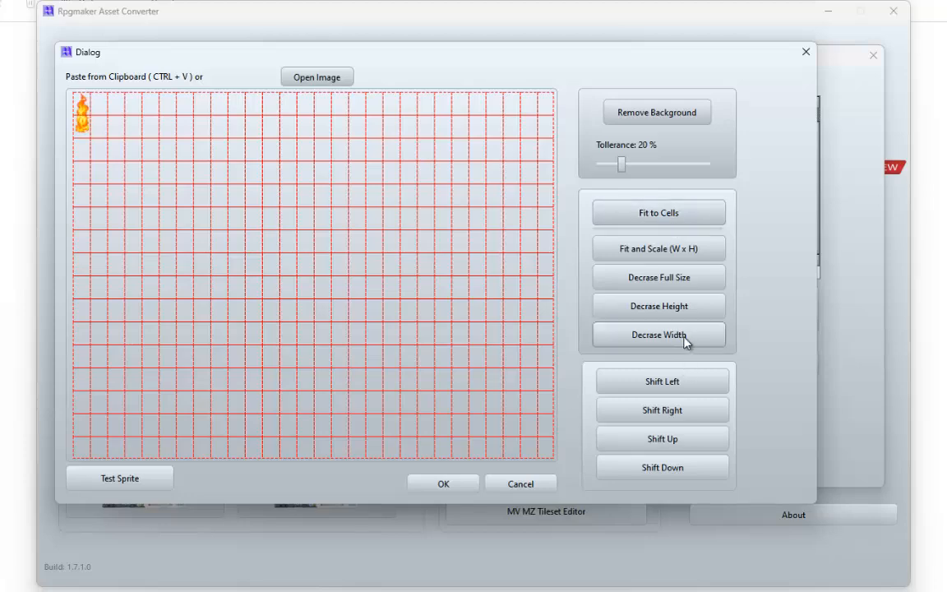
{"action": "left_click", "coordinate": [425, 484]}
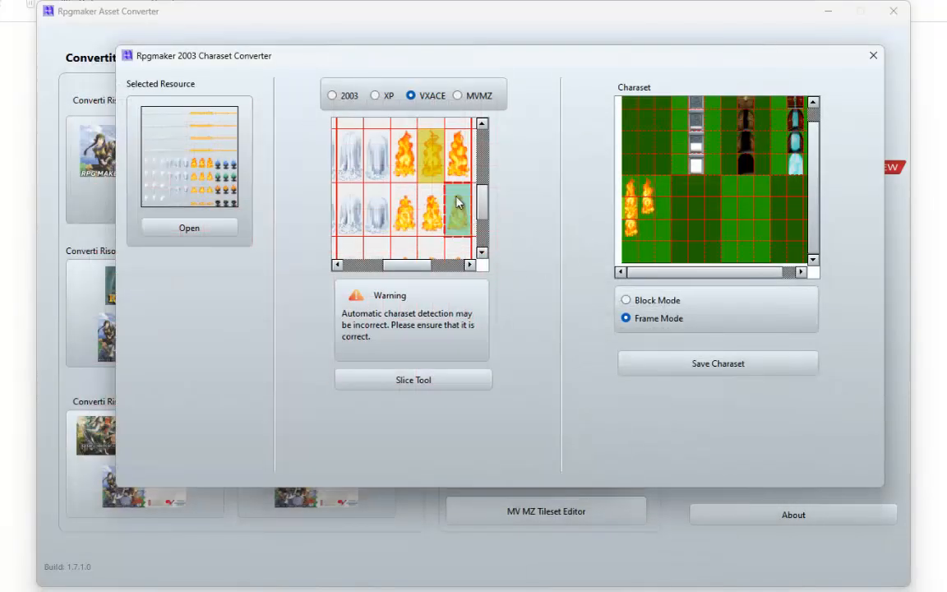
- Slice the third tall flame frame, fit it to cells with decreased width, and place it in the third column of the flame block
{"action": "left_click", "coordinate": [432, 380]}
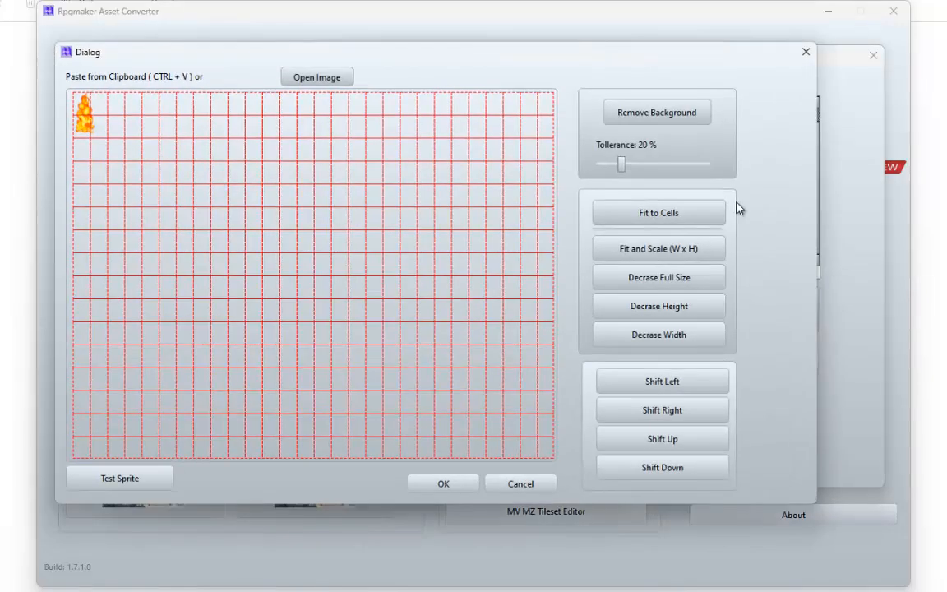
{"action": "left_click", "coordinate": [692, 212]}
{"action": "left_click", "coordinate": [687, 335]}
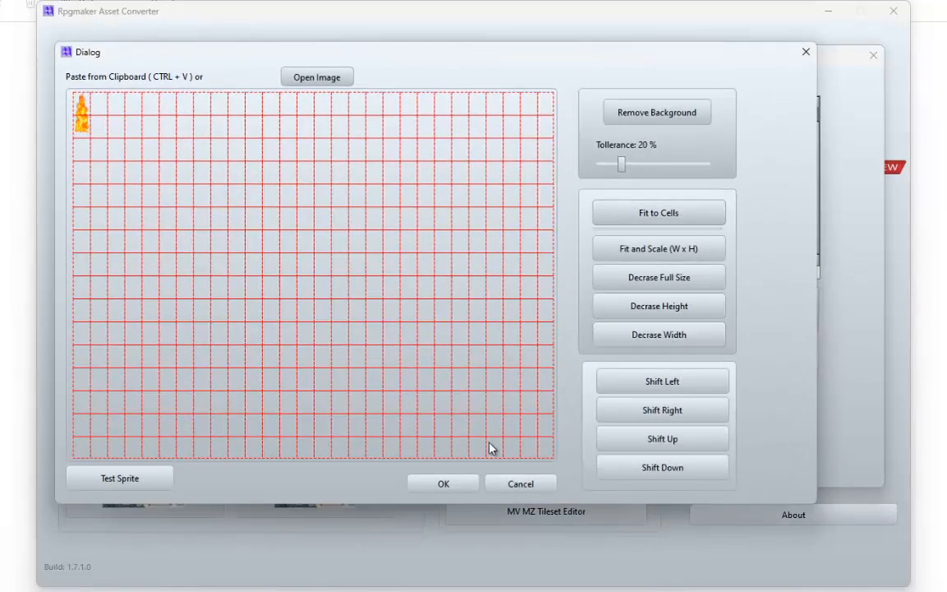
{"action": "left_click", "coordinate": [444, 484]}
{"action": "scroll", "coordinate": [733, 215], "scroll_direction": "down", "scroll_amount": 2}
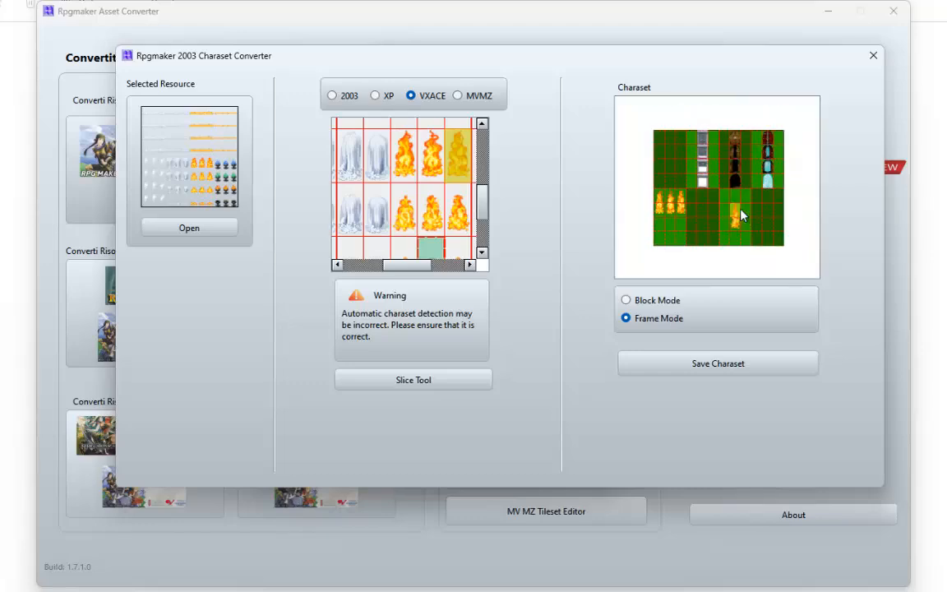
{"action": "left_click_drag", "start_coordinate": [689, 205], "coordinate": [651, 226]}
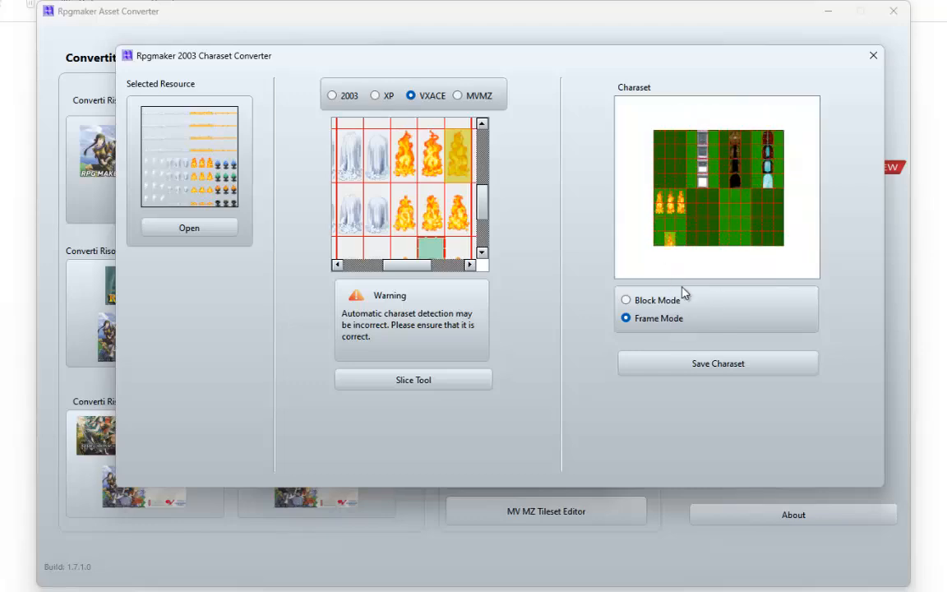
- Save the charaset as a bitmap named MySet2 in the Project2 folder
{"action": "left_click", "coordinate": [707, 364]}
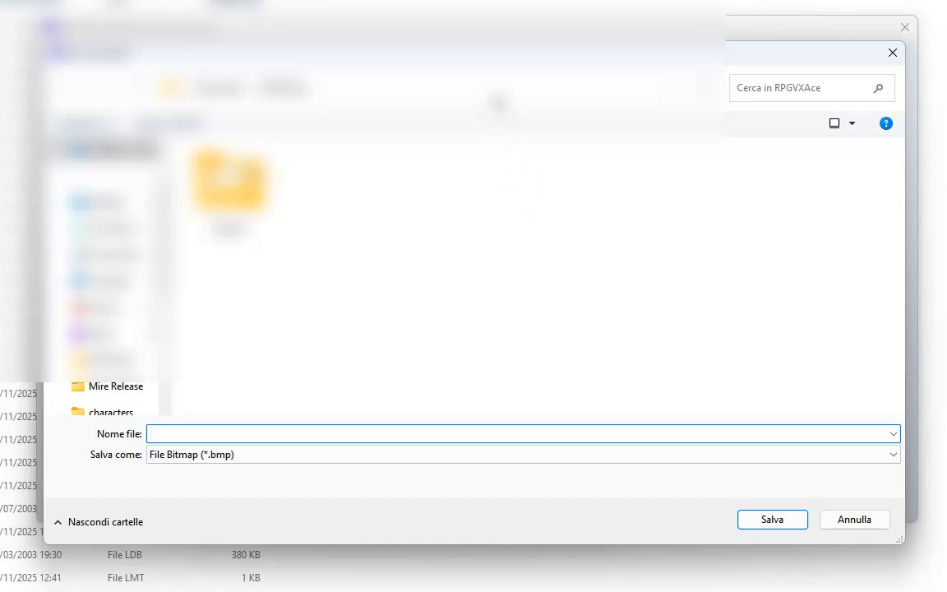
{"action": "left_click", "coordinate": [495, 93]}
{"action": "key", "text": "ctrl+v"}
{"action": "key", "text": "Return"}
{"action": "scroll", "coordinate": [723, 302], "scroll_direction": "down", "scroll_amount": 3}
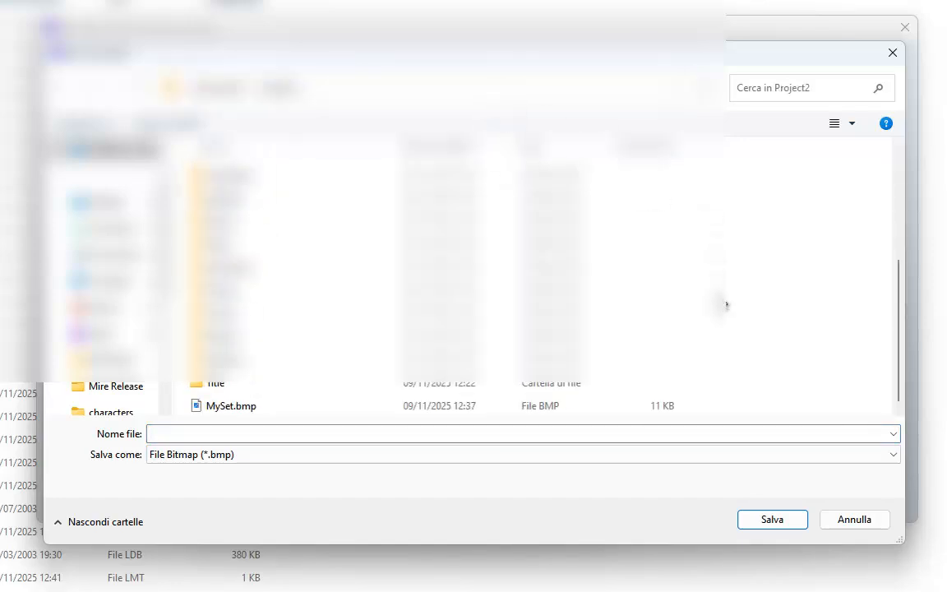
{"action": "left_click", "coordinate": [519, 428]}
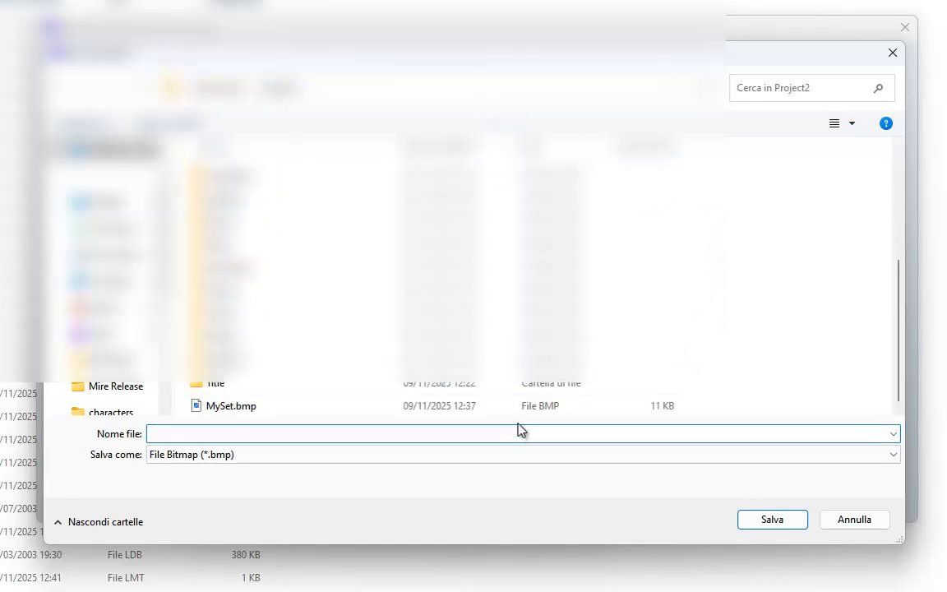
{"action": "type", "text": "My"}
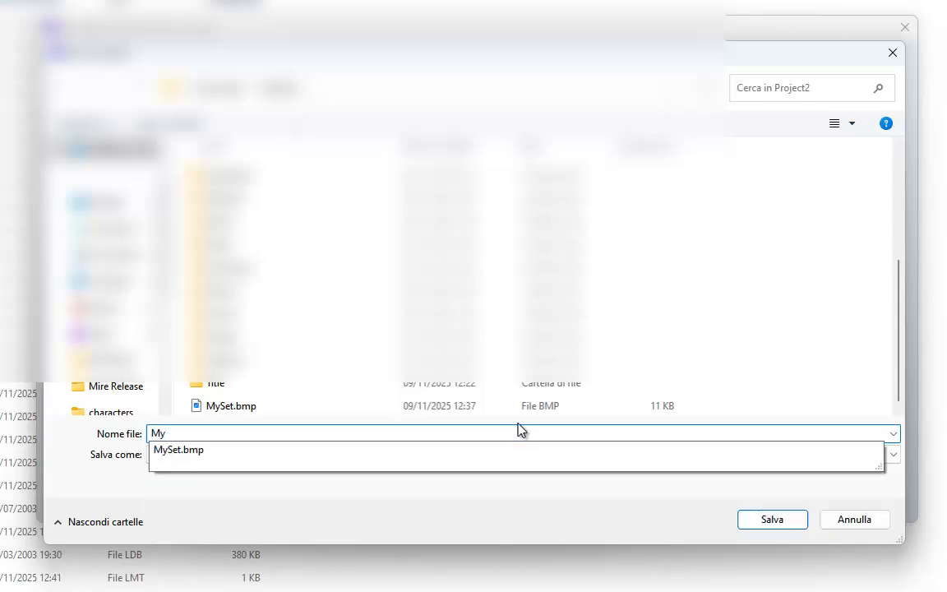
{"action": "type", "text": "Set"}
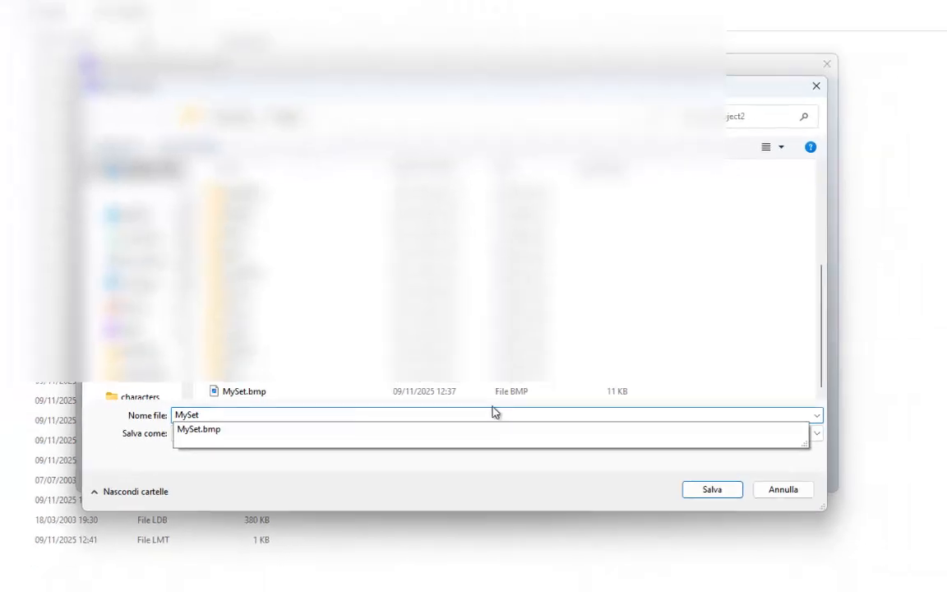
{"action": "type", "text": "2"}
{"action": "left_click", "coordinate": [772, 519]}
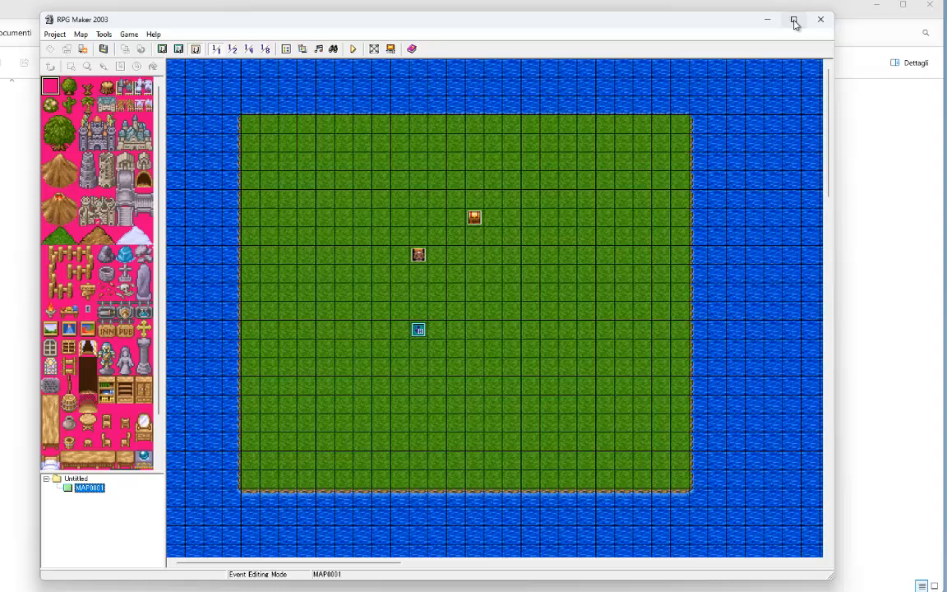
- Switch to RPG Maker 2003 and import MySet2.bmp from Project2 as a CharSet resource in PNG format
{"action": "mouse_move", "coordinate": [795, 23]}
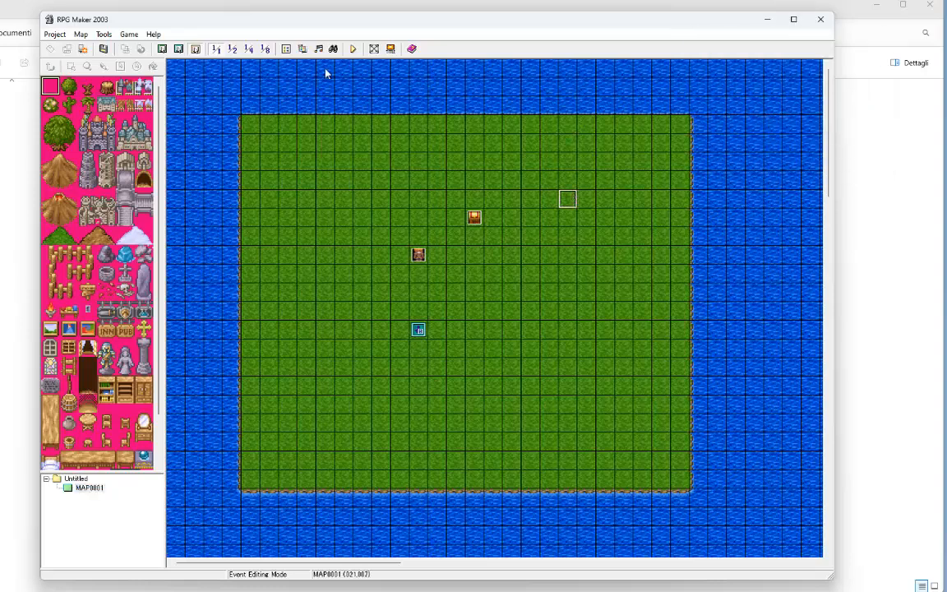
{"action": "left_click", "coordinate": [302, 50]}
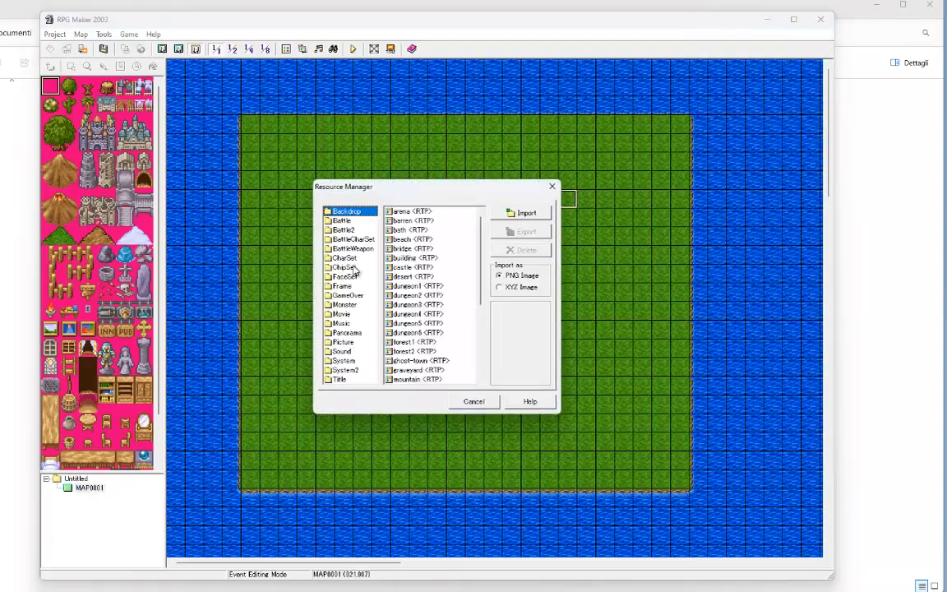
{"action": "left_click", "coordinate": [345, 257]}
{"action": "left_click", "coordinate": [524, 213]}
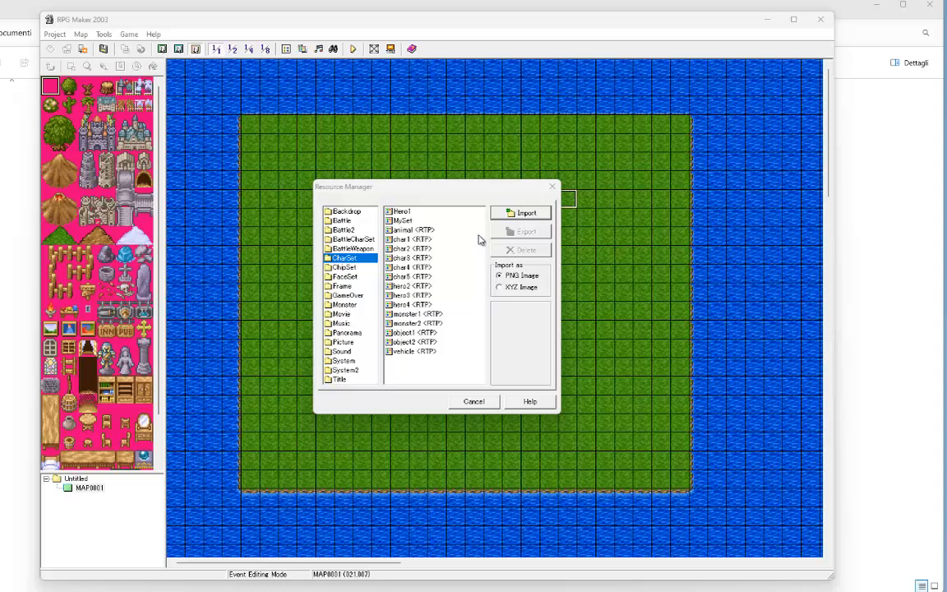
{"action": "scroll", "coordinate": [386, 296], "scroll_direction": "down", "scroll_amount": 3}
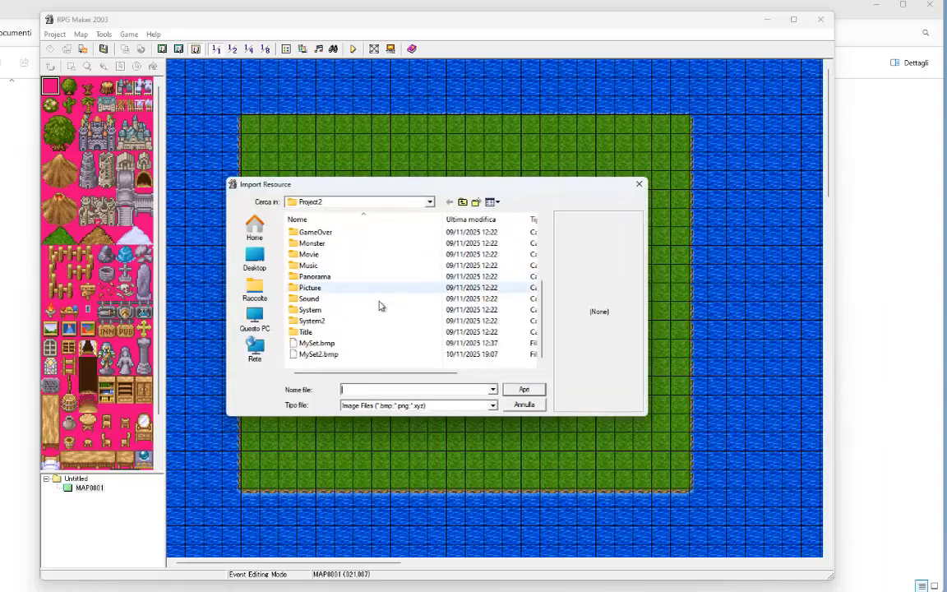
{"action": "double_click", "coordinate": [332, 355]}
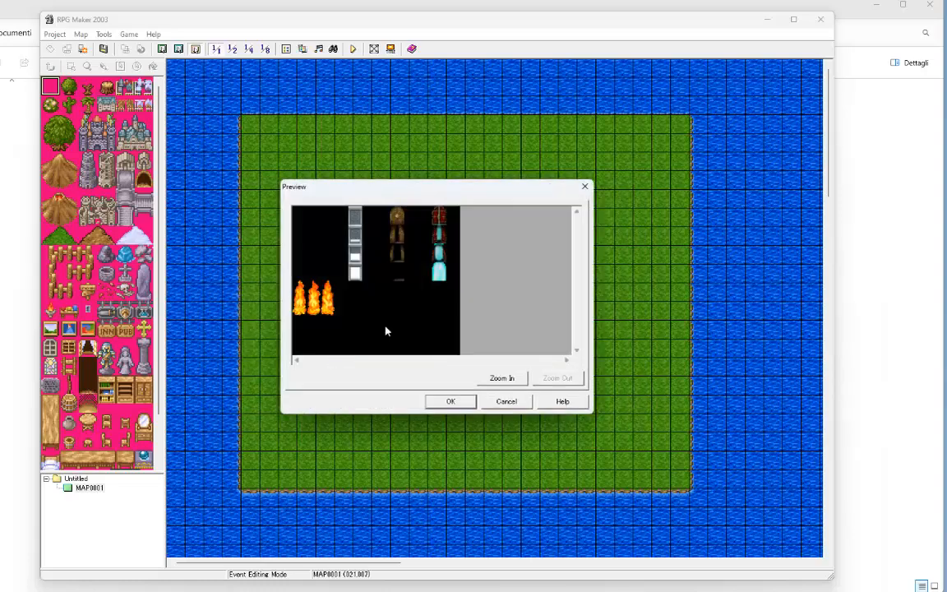
{"action": "left_click", "coordinate": [460, 403]}
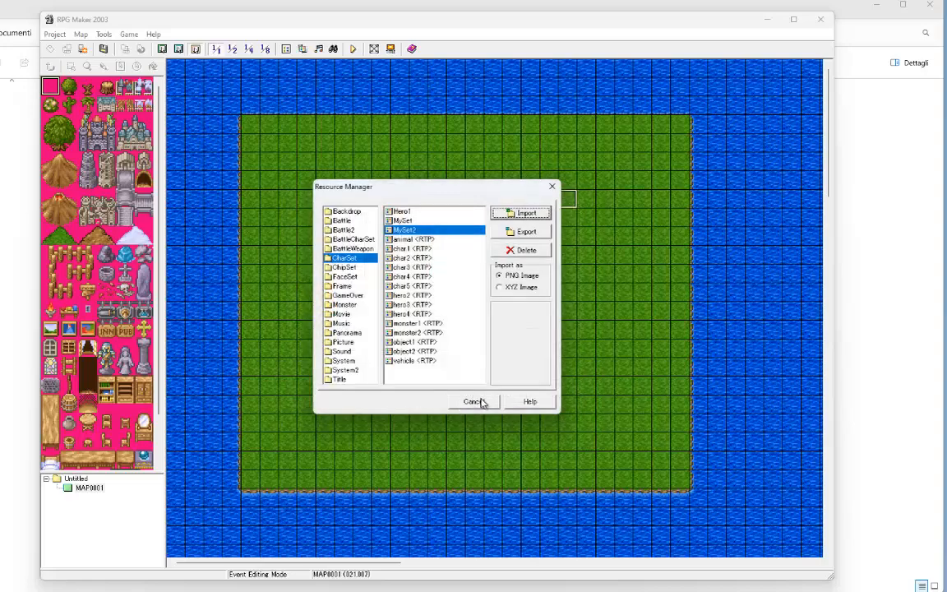
{"action": "left_click", "coordinate": [477, 401]}
- Create a new map event up and to the right of the treasure chest, using the cyan portal door from MySet2 as its graphic
{"action": "double_click", "coordinate": [567, 199]}
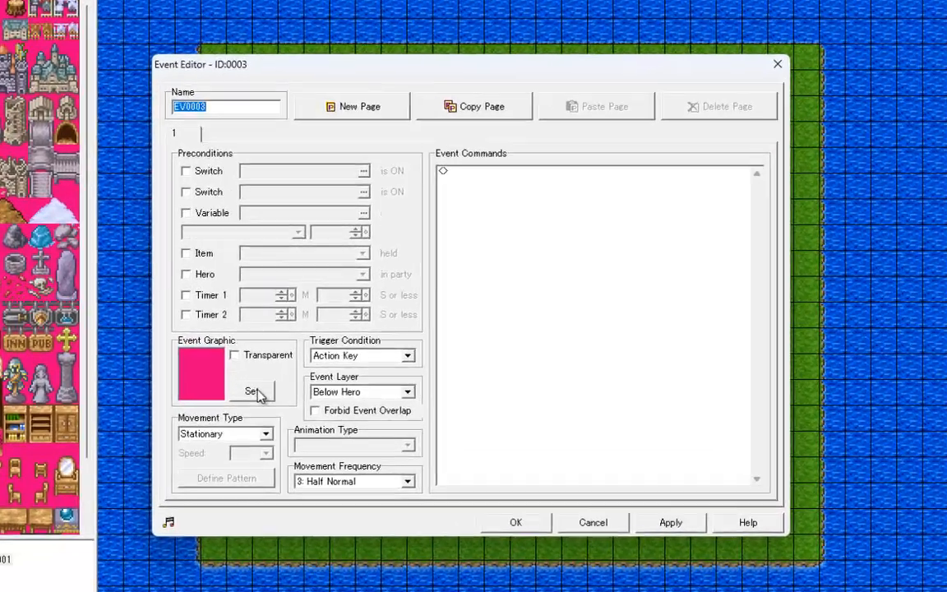
{"action": "left_click", "coordinate": [265, 362]}
{"action": "left_click", "coordinate": [243, 253]}
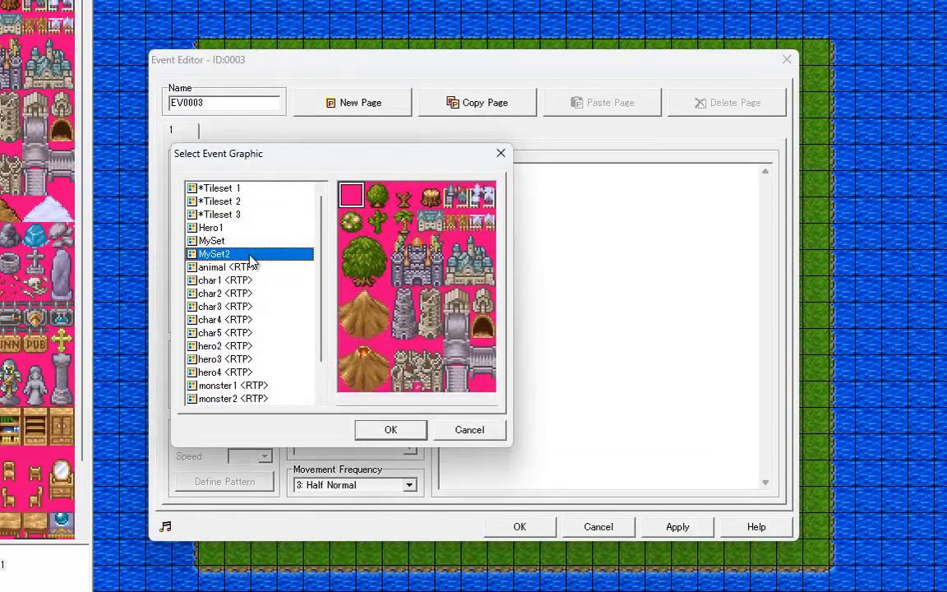
{"action": "left_click", "coordinate": [479, 233]}
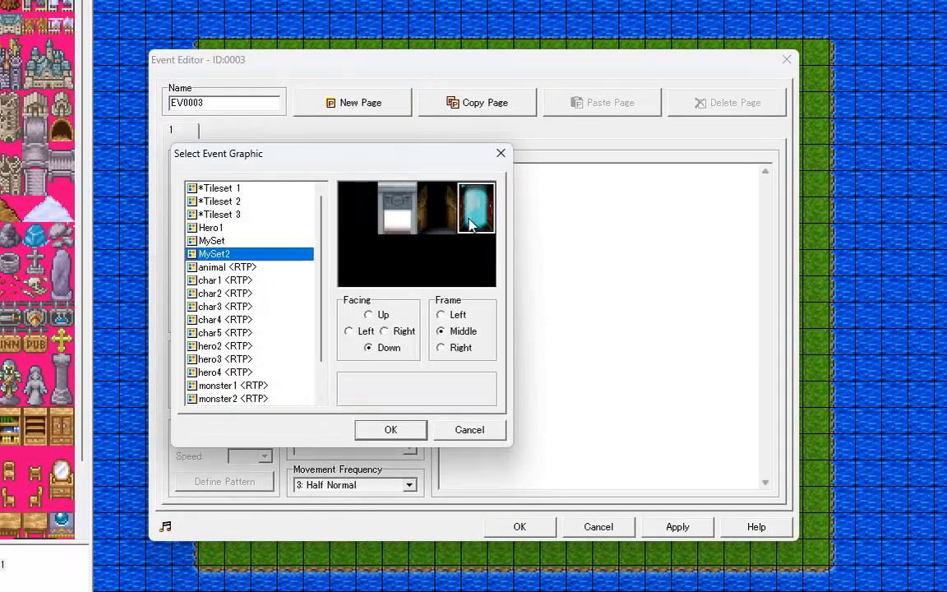
{"action": "left_click", "coordinate": [392, 430]}
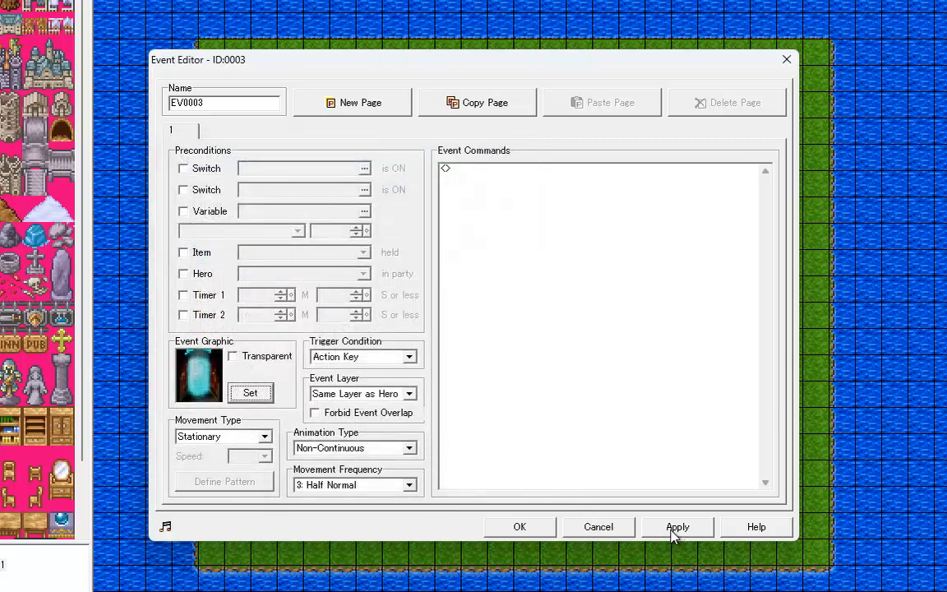
{"action": "left_click", "coordinate": [521, 526]}
- Copy the Move Event and 1.0 Sec Wait commands from the treasure chest event into the portal door event
{"action": "double_click", "coordinate": [526, 187]}
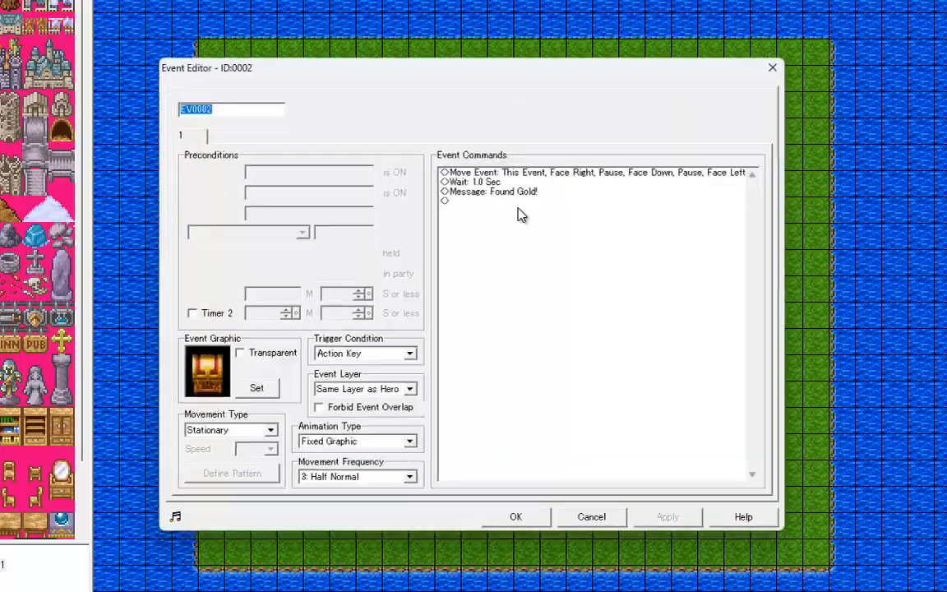
{"action": "left_click_drag", "start_coordinate": [508, 171], "coordinate": [521, 182]}
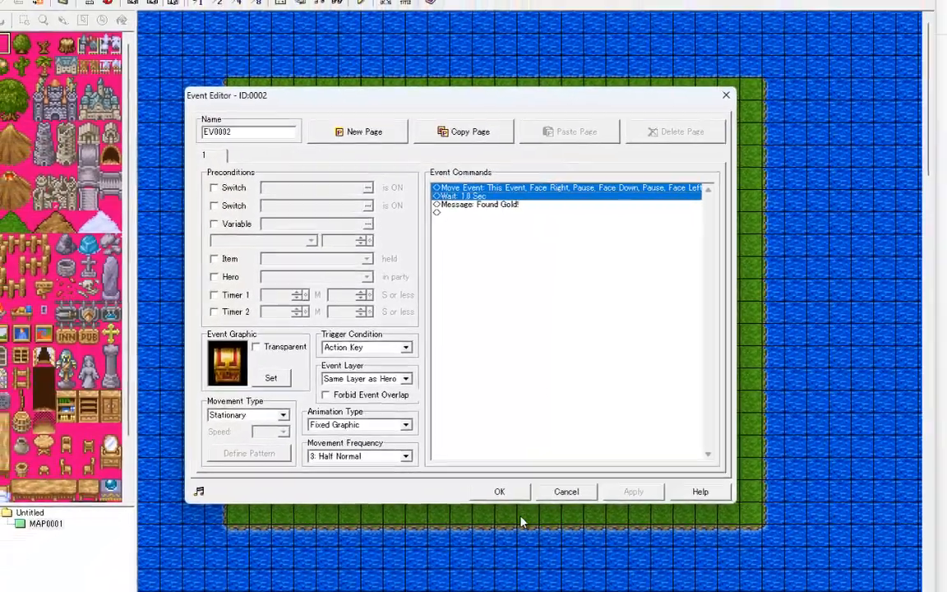
{"action": "left_click", "coordinate": [498, 491]}
{"action": "double_click", "coordinate": [597, 181]}
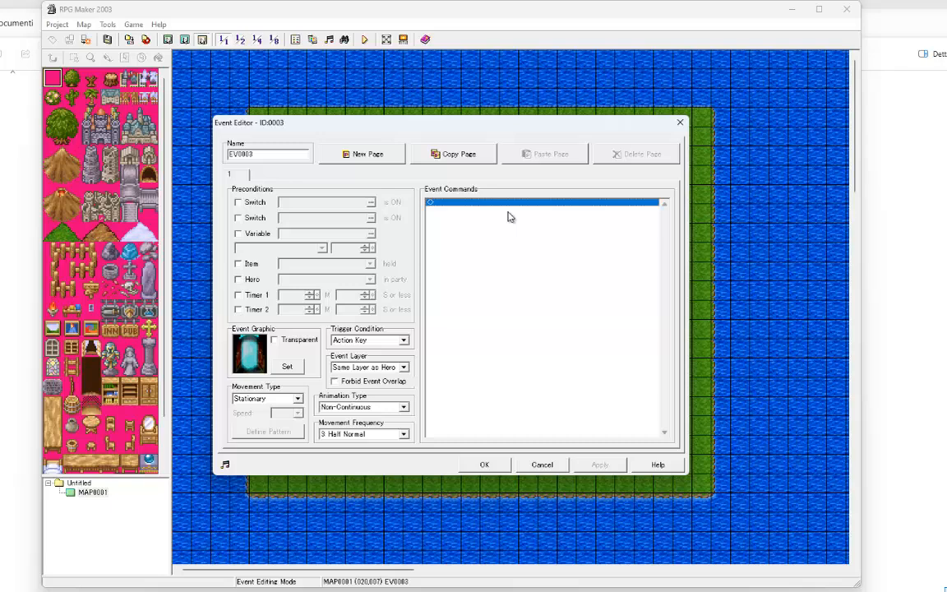
{"action": "key", "text": "ctrl+v"}
{"action": "left_click", "coordinate": [492, 465]}
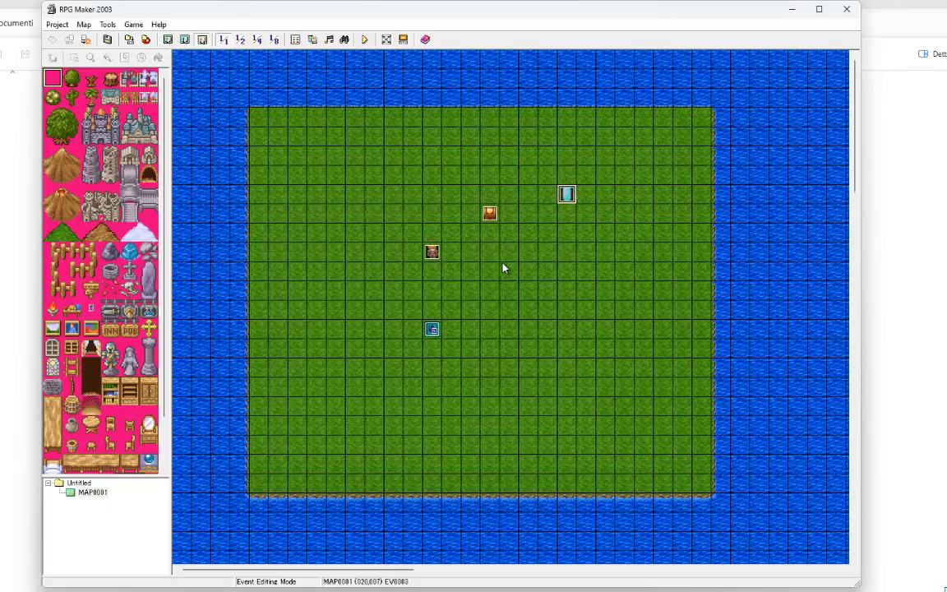
- Set the graphic of the duplicated door event below the treasure chest to MySet2's grey stone door, facing Up
{"action": "double_click", "coordinate": [509, 290]}
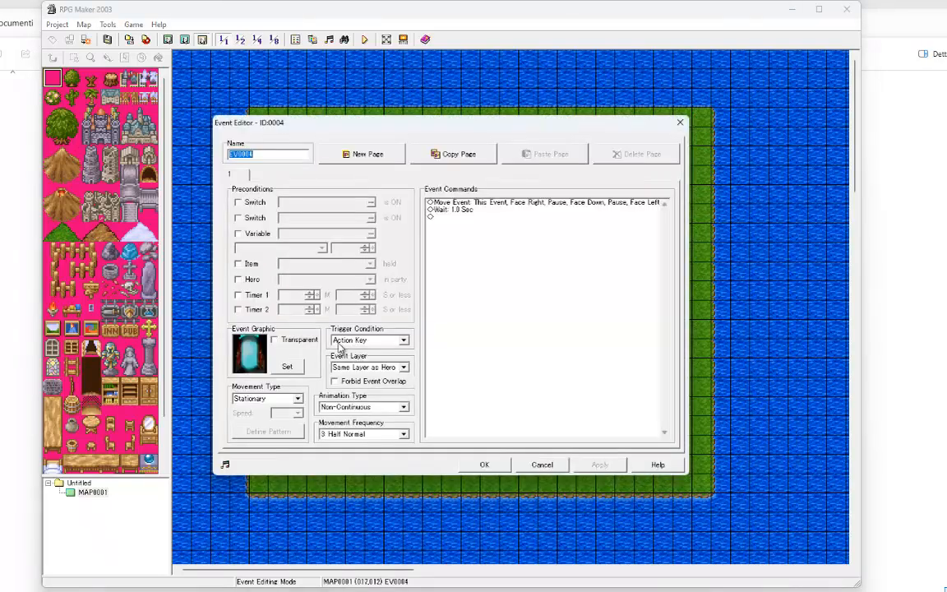
{"action": "left_click", "coordinate": [287, 366]}
{"action": "double_click", "coordinate": [402, 237]}
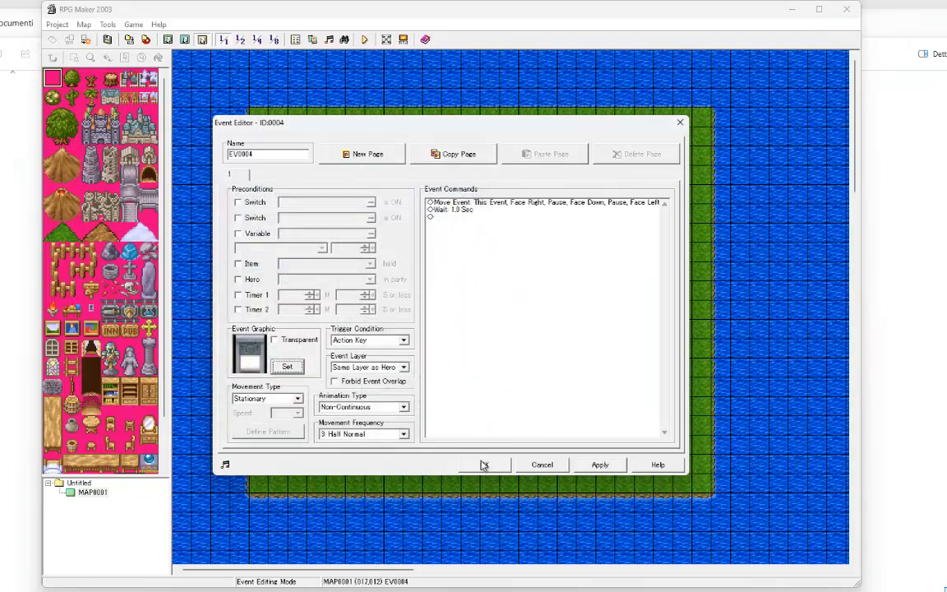
{"action": "left_click", "coordinate": [287, 366]}
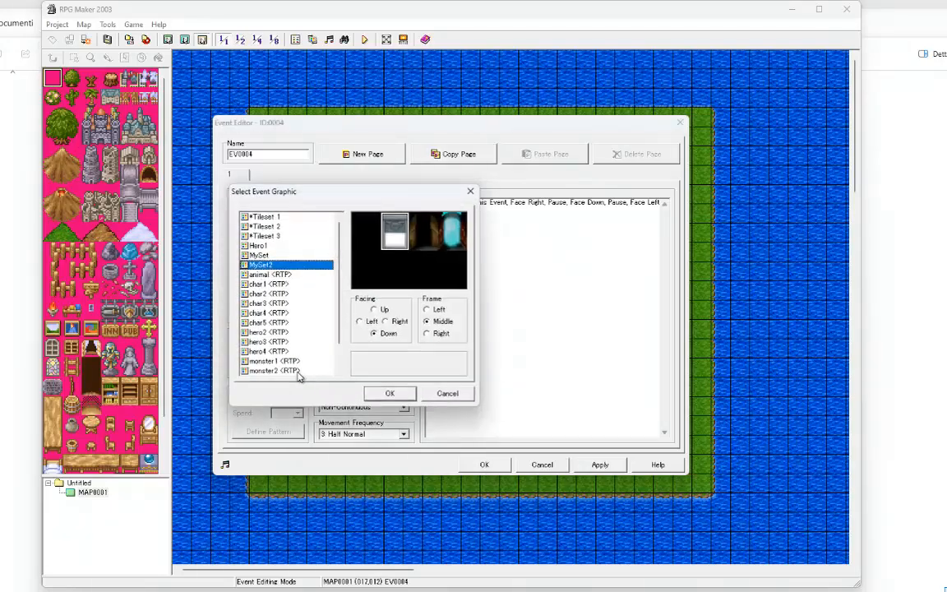
{"action": "left_click", "coordinate": [388, 320]}
{"action": "left_click", "coordinate": [375, 310]}
{"action": "left_click", "coordinate": [391, 395]}
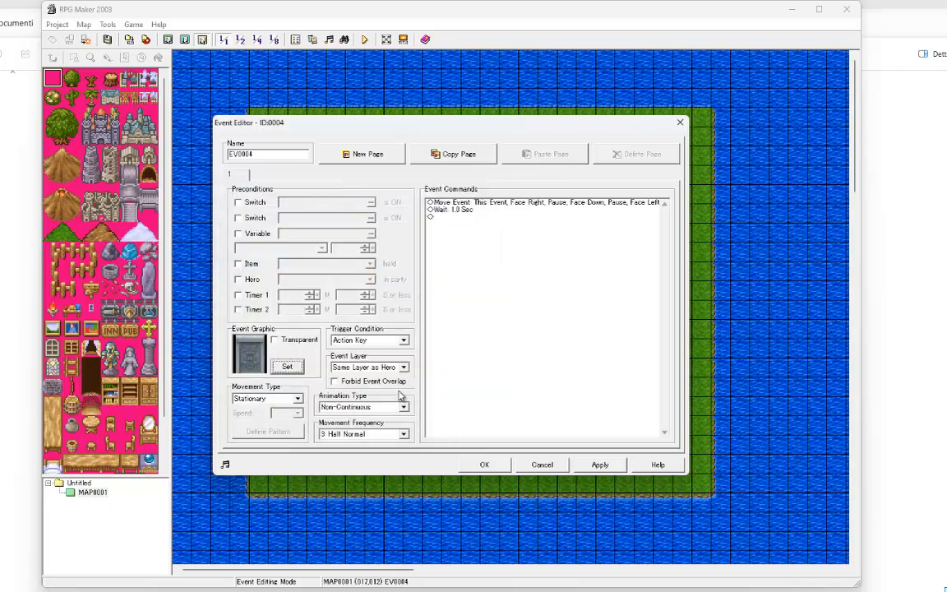
{"action": "left_click", "coordinate": [485, 465]}
- Set the graphic of the original portal door event to face Up so that it starts as the closed red door
{"action": "double_click", "coordinate": [566, 197]}
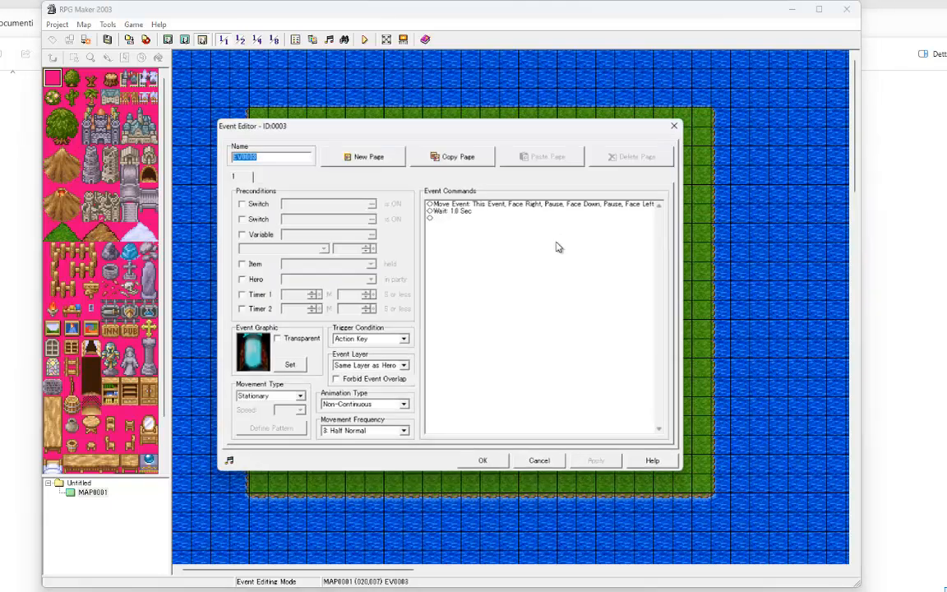
{"action": "left_click", "coordinate": [290, 367]}
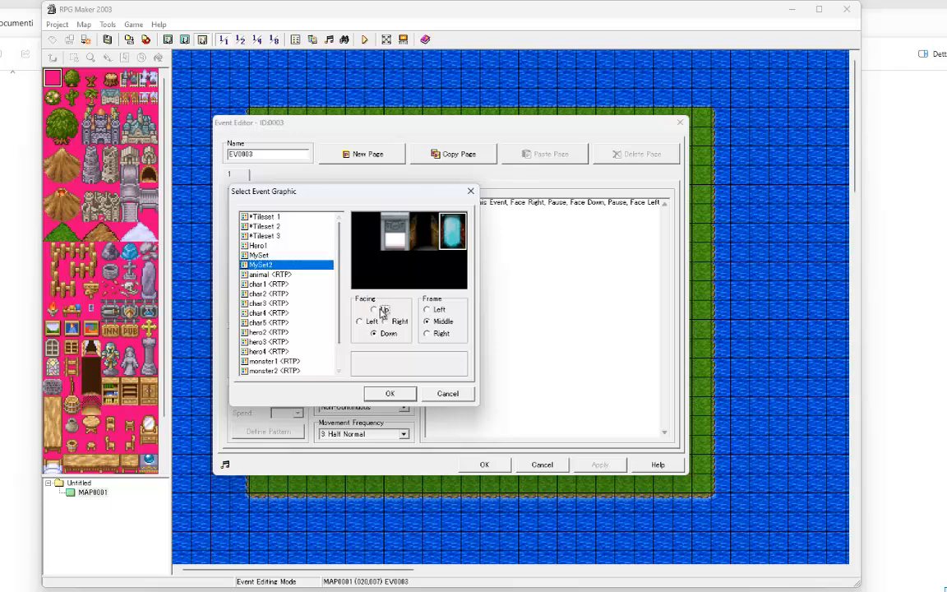
{"action": "left_click", "coordinate": [382, 310]}
{"action": "left_click", "coordinate": [391, 394]}
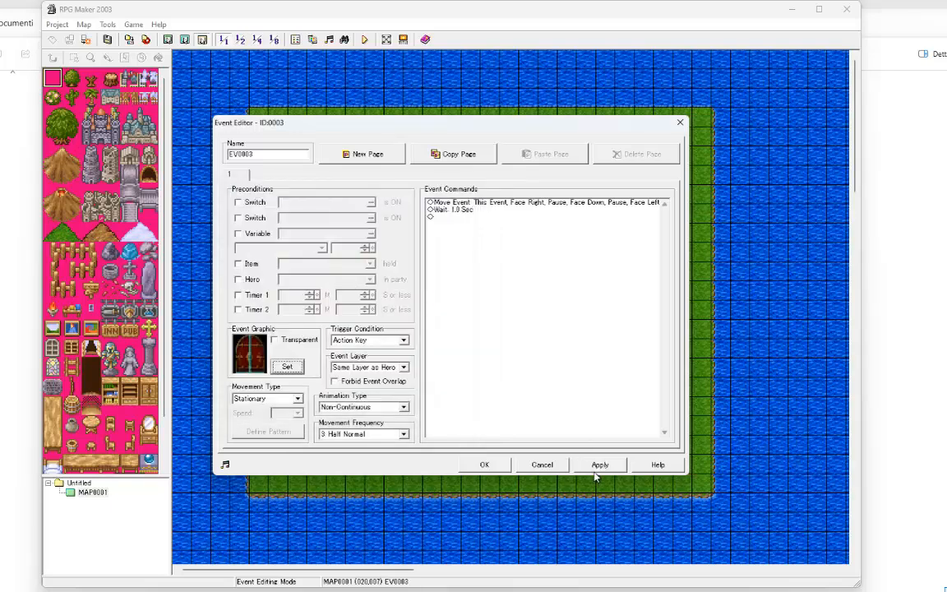
{"action": "left_click", "coordinate": [484, 465]}
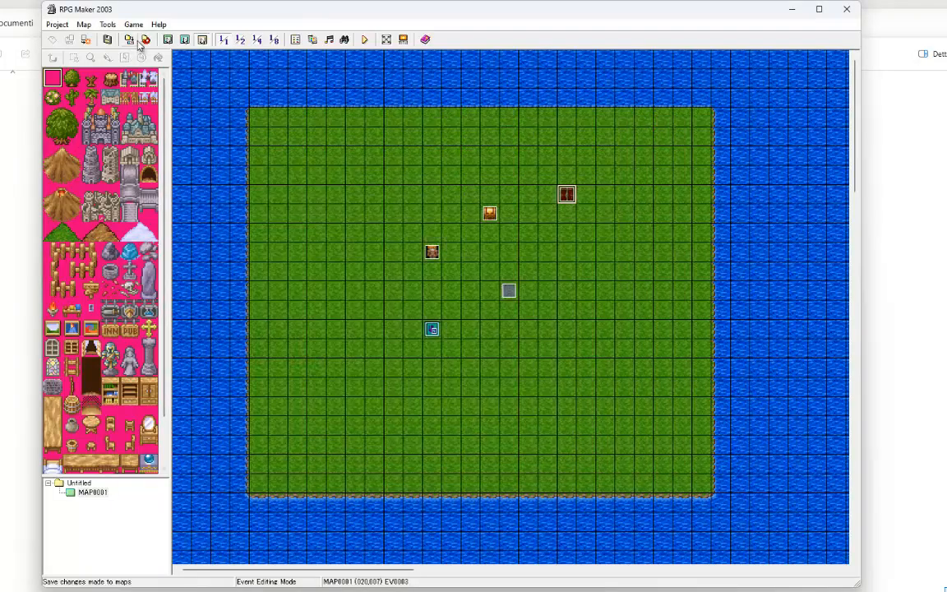
- Play-test the project with a new game and walk the hero to the red double door to open it
{"action": "left_click", "coordinate": [364, 40]}
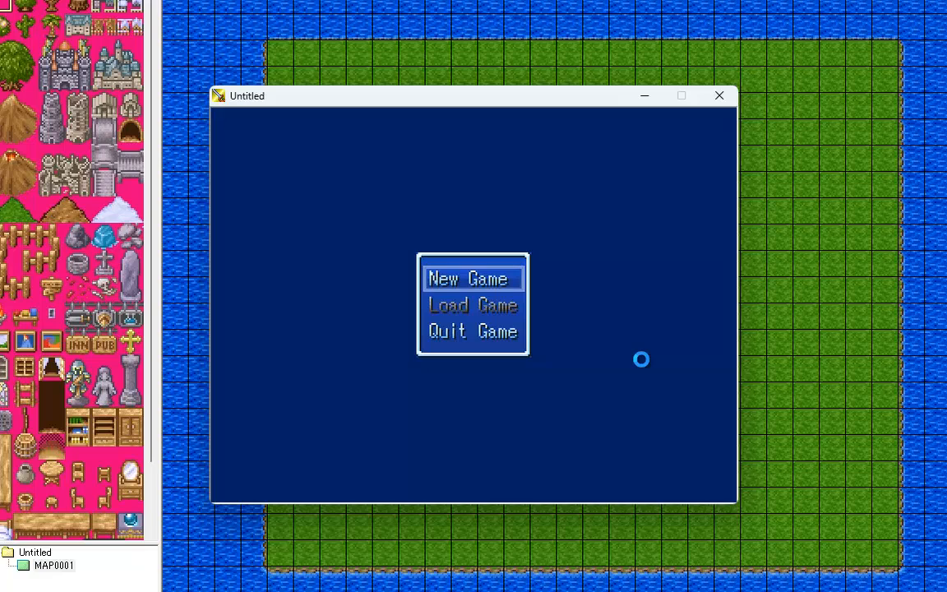
{"action": "key", "text": "Return"}
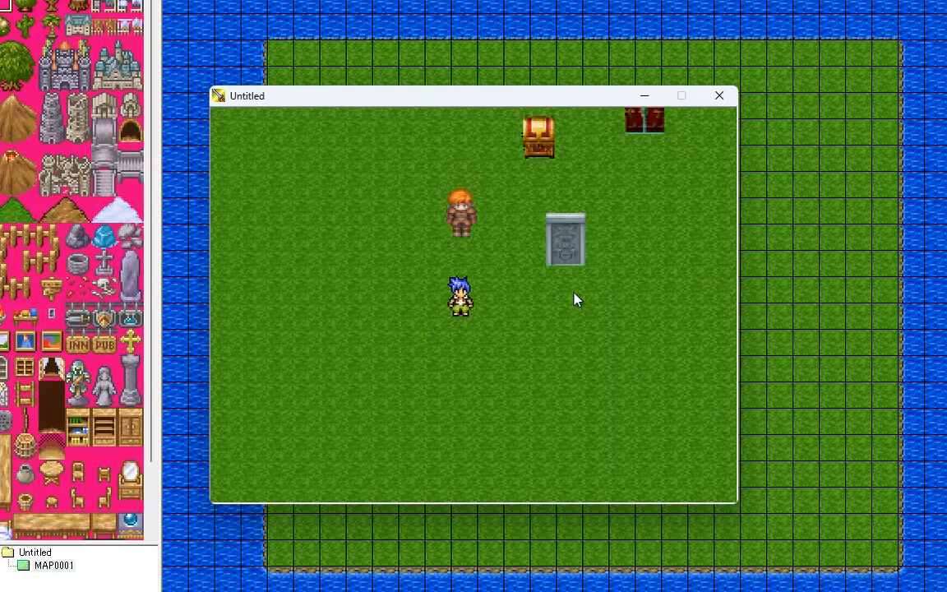
{"action": "key", "text": "Right"}
{"action": "key", "text": "Up"}
{"action": "key", "text": "Right"}
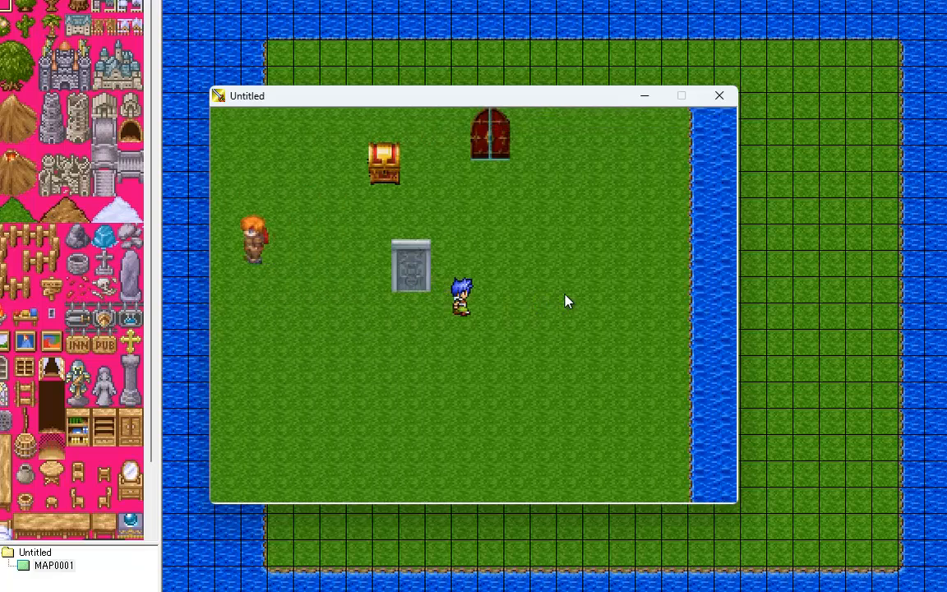
{"action": "key", "text": "Up"}
{"action": "key", "text": "Right"}
{"action": "key", "text": "Left"}
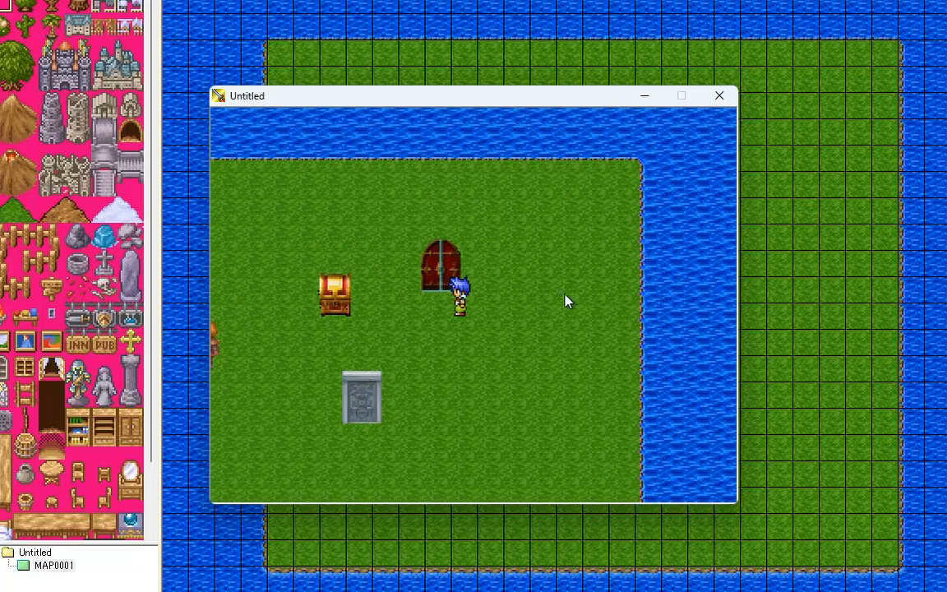
{"action": "key", "text": "Up"}
- Walk the hero down to the grey stone door and trigger its opening animation
{"action": "key", "text": "Down"}
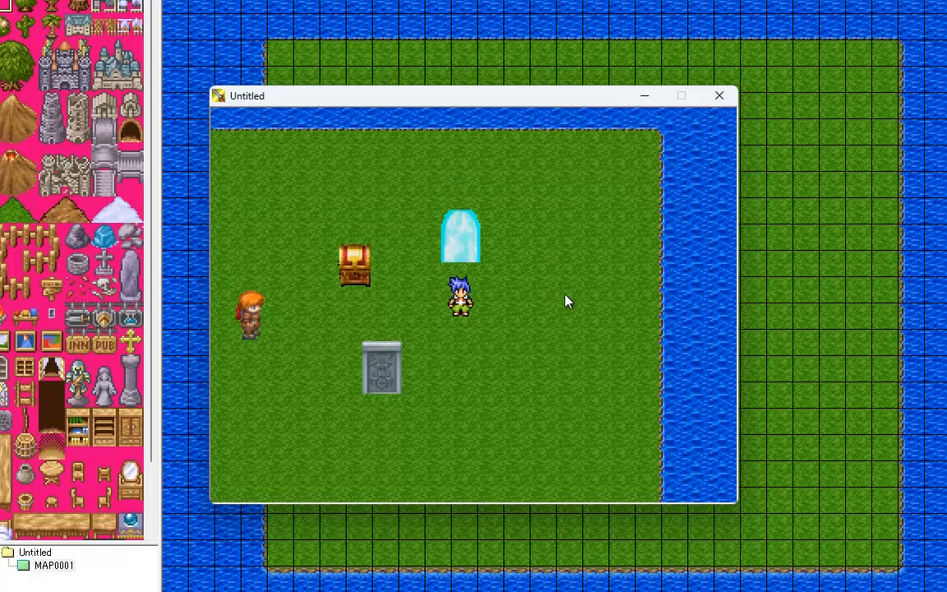
{"action": "key", "text": "Left"}
{"action": "key", "text": "Left"}
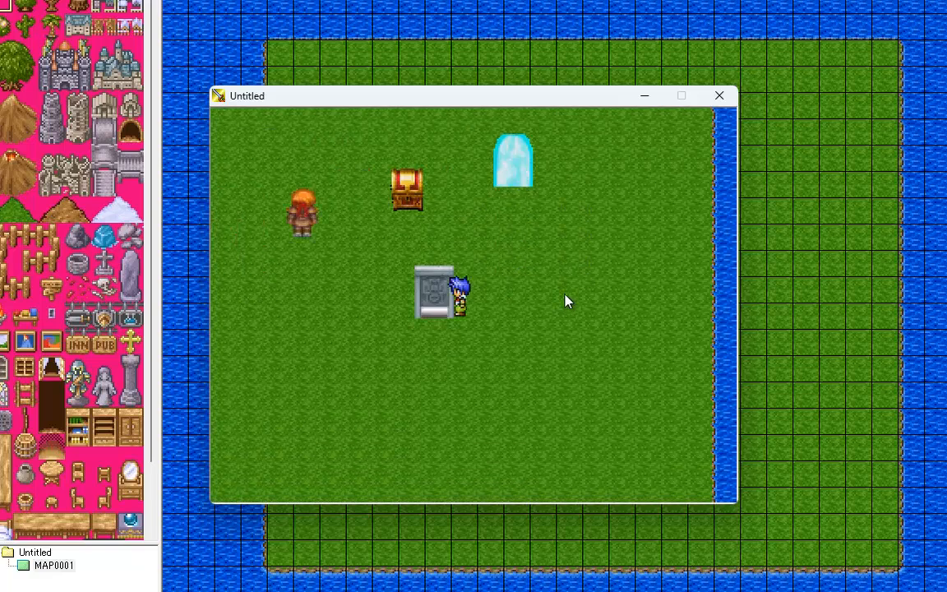
- Walk the hero up to the treasure chest and open it from its right side
{"action": "key", "text": "Right"}
{"action": "key", "text": "Up"}
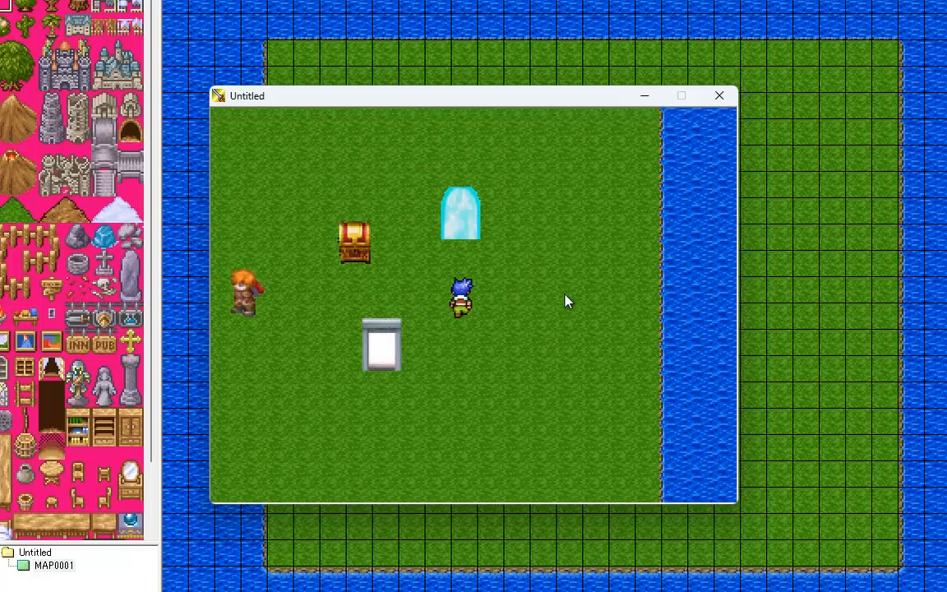
{"action": "key", "text": "Left"}
{"action": "key", "text": "Up"}
{"action": "key", "text": "Return"}
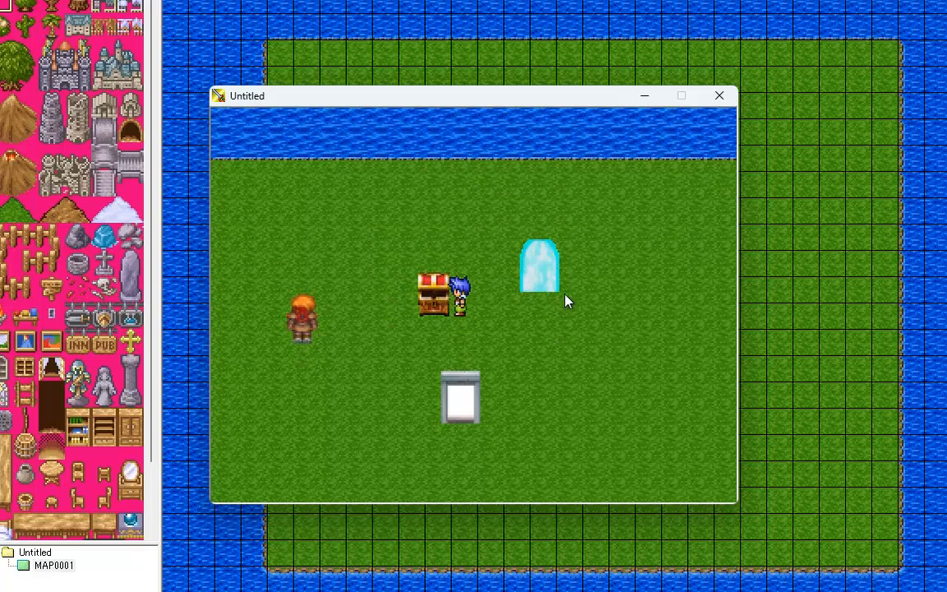
{"action": "key", "text": "Return"}
- Walk the hero around the map to review the opened chest and both doors
{"action": "key", "text": "Down"}
{"action": "key", "text": "Left"}
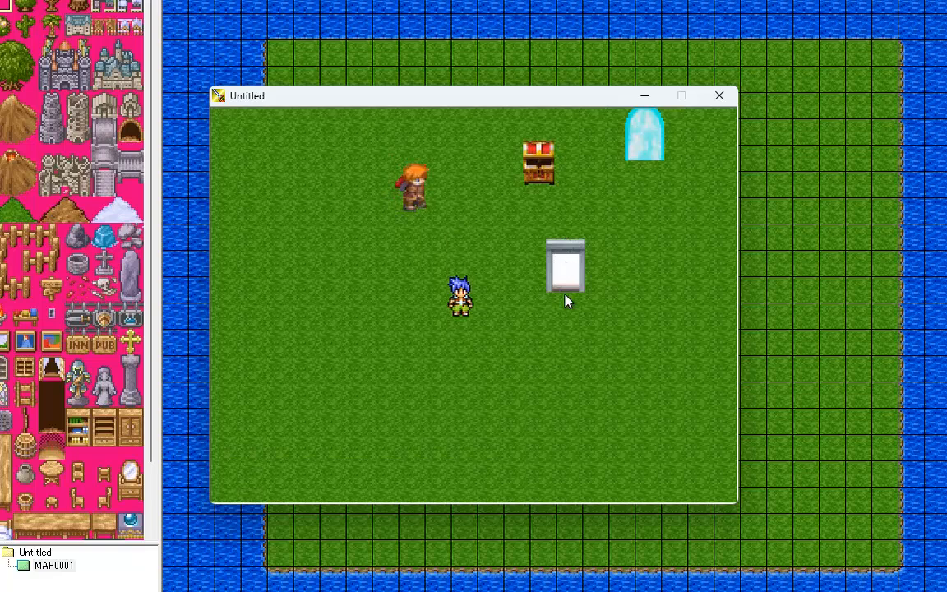
{"action": "key", "text": "Right"}
{"action": "key", "text": "Right"}
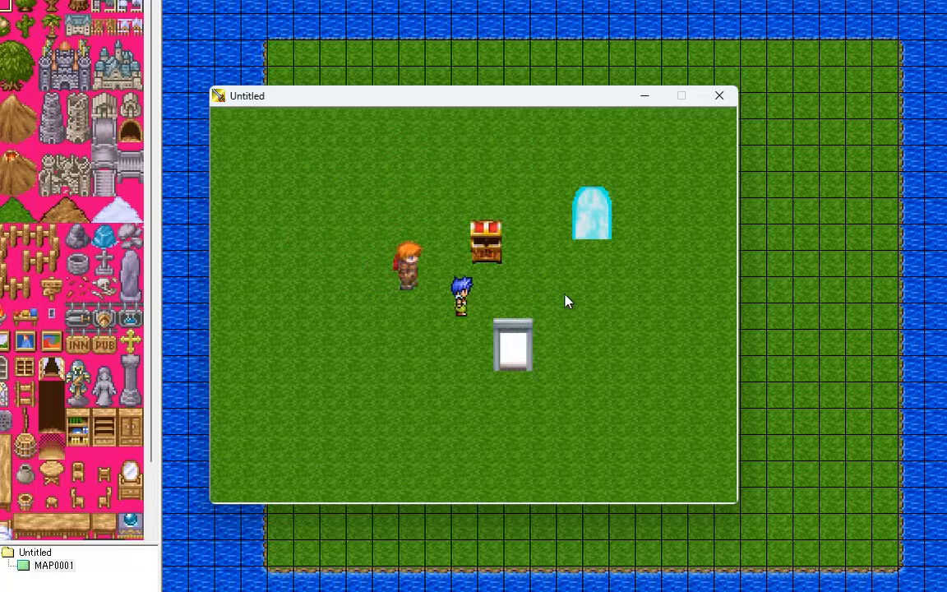